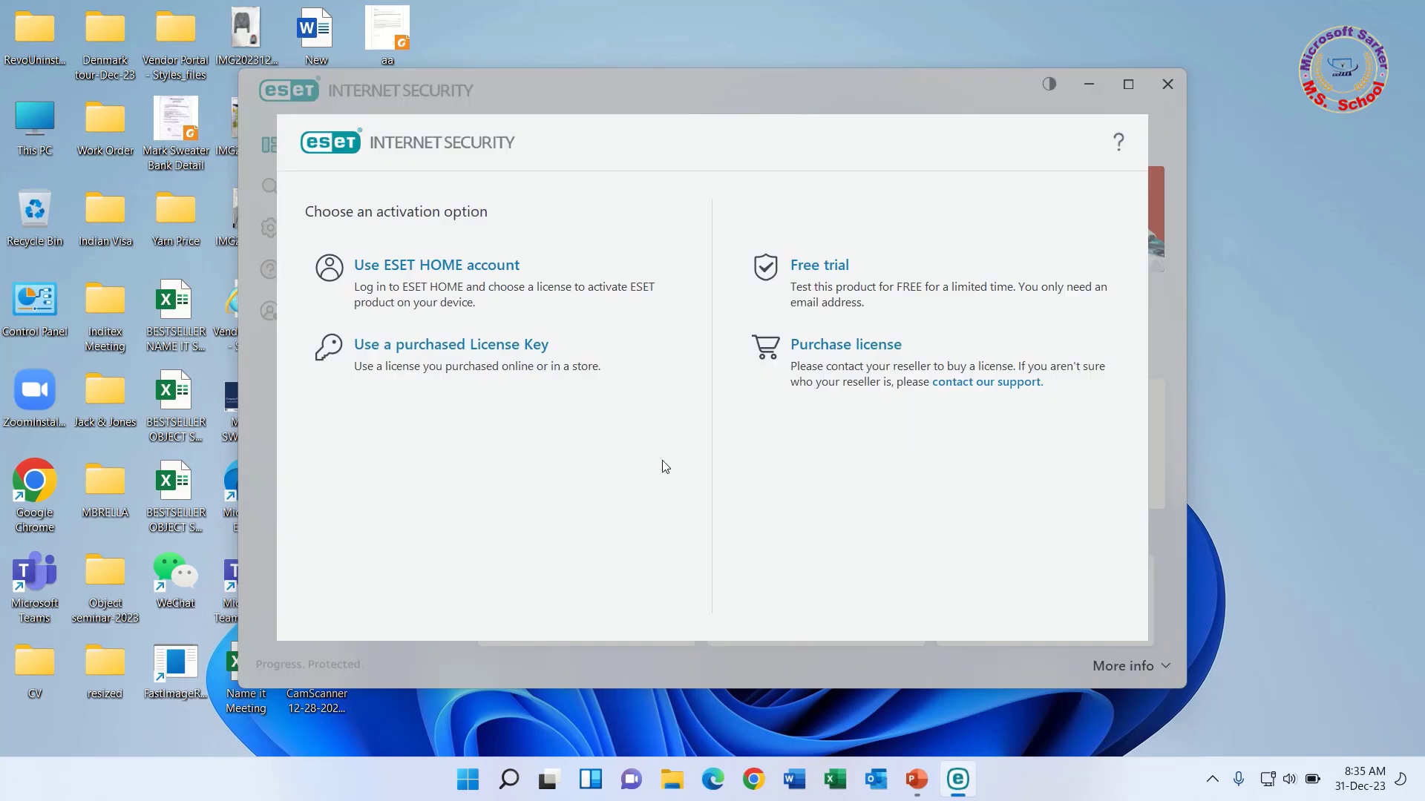
Enter the purchased license key and submit it for activation.
click(487, 346)
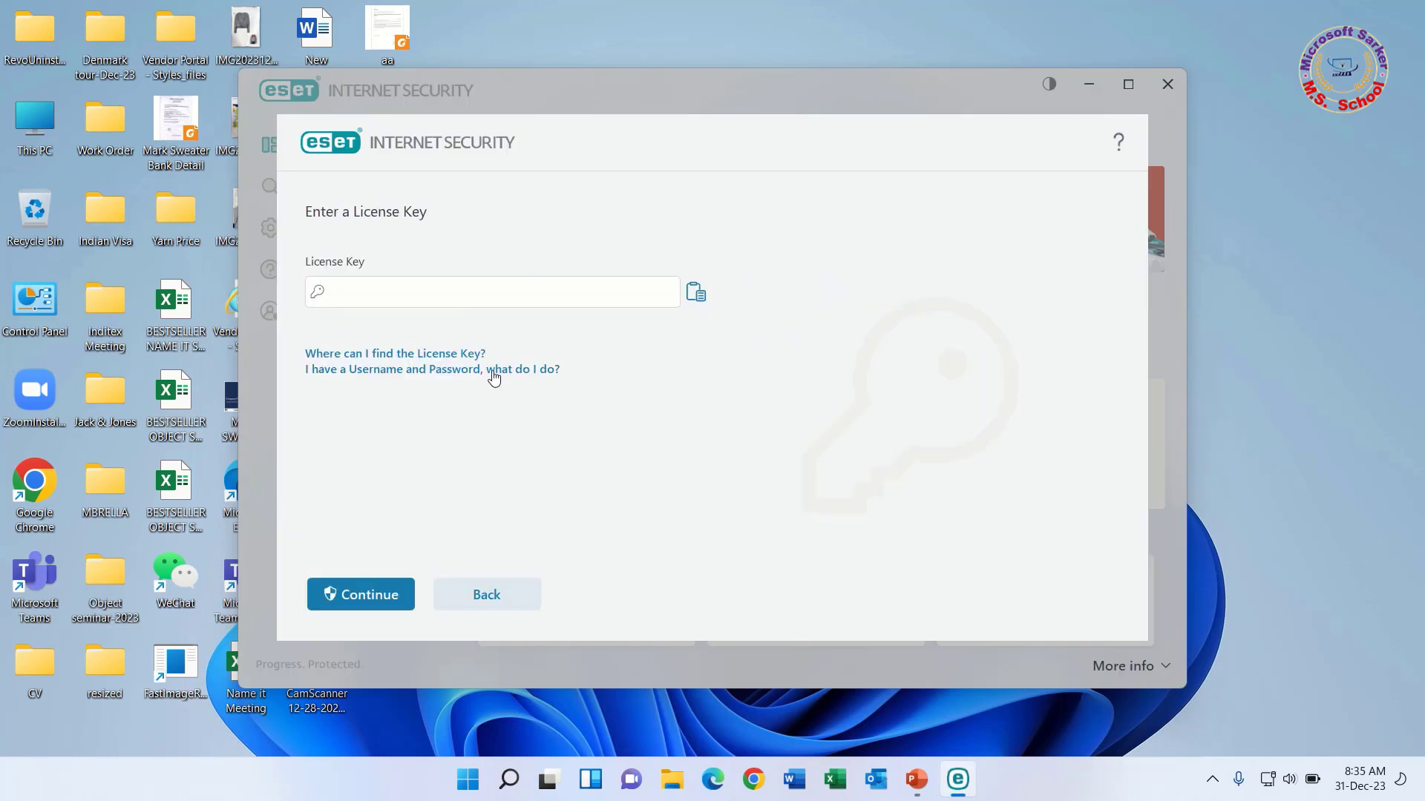
click(508, 291)
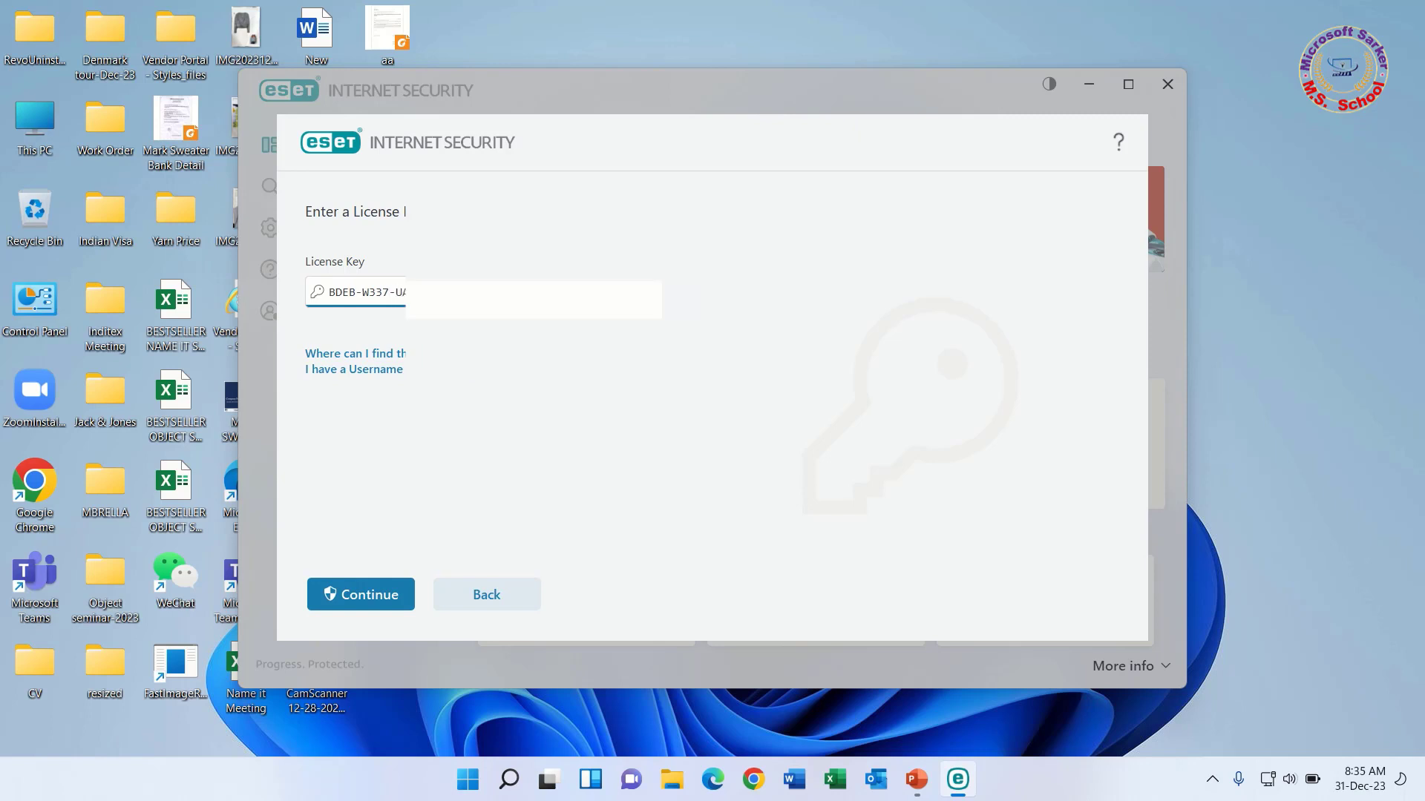
key(ctrl+a)
key(ctrl+c)
key(Return)
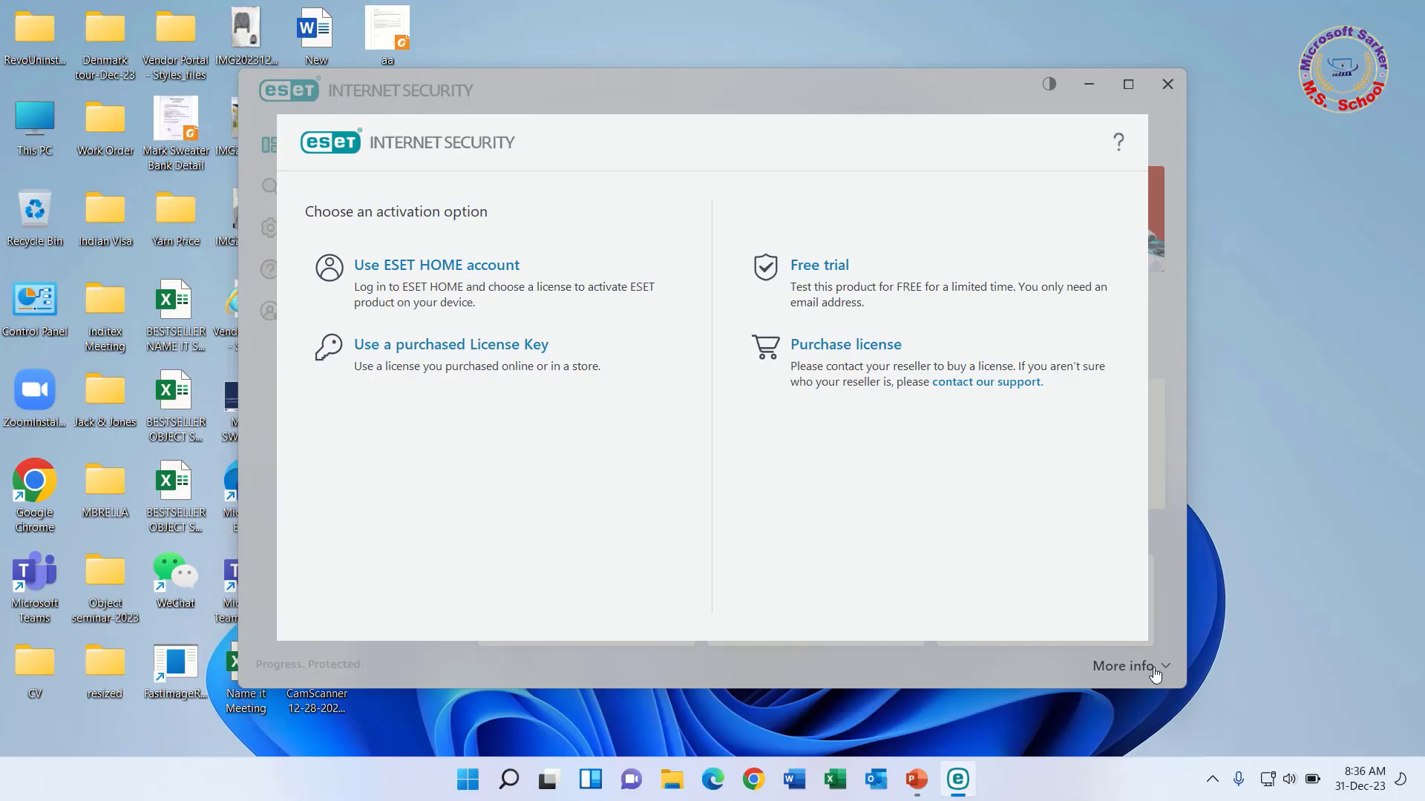
Enable the proxy server in Advanced setup Connectivity with address esmc.startechbd.com and save.
click(1154, 668)
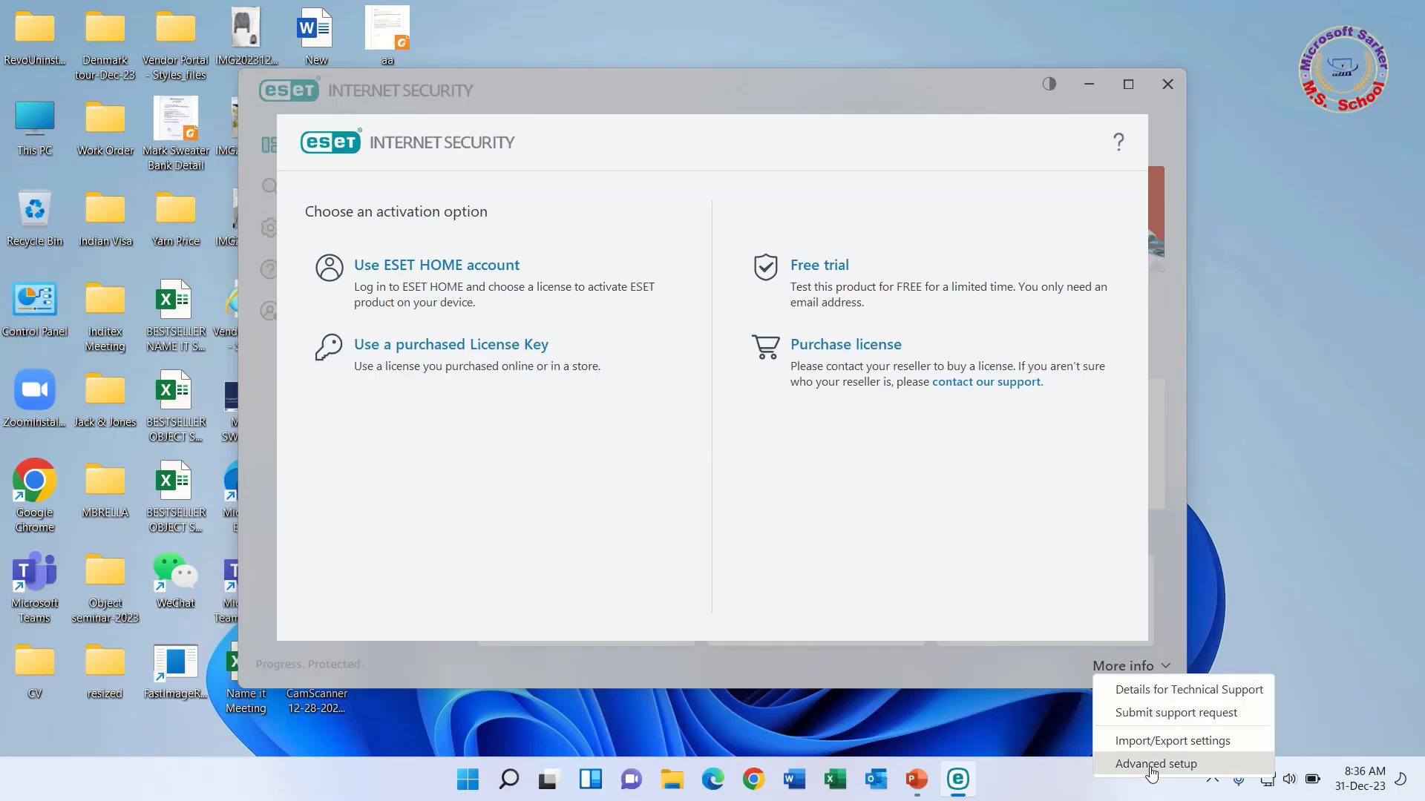
click(1151, 764)
click(341, 380)
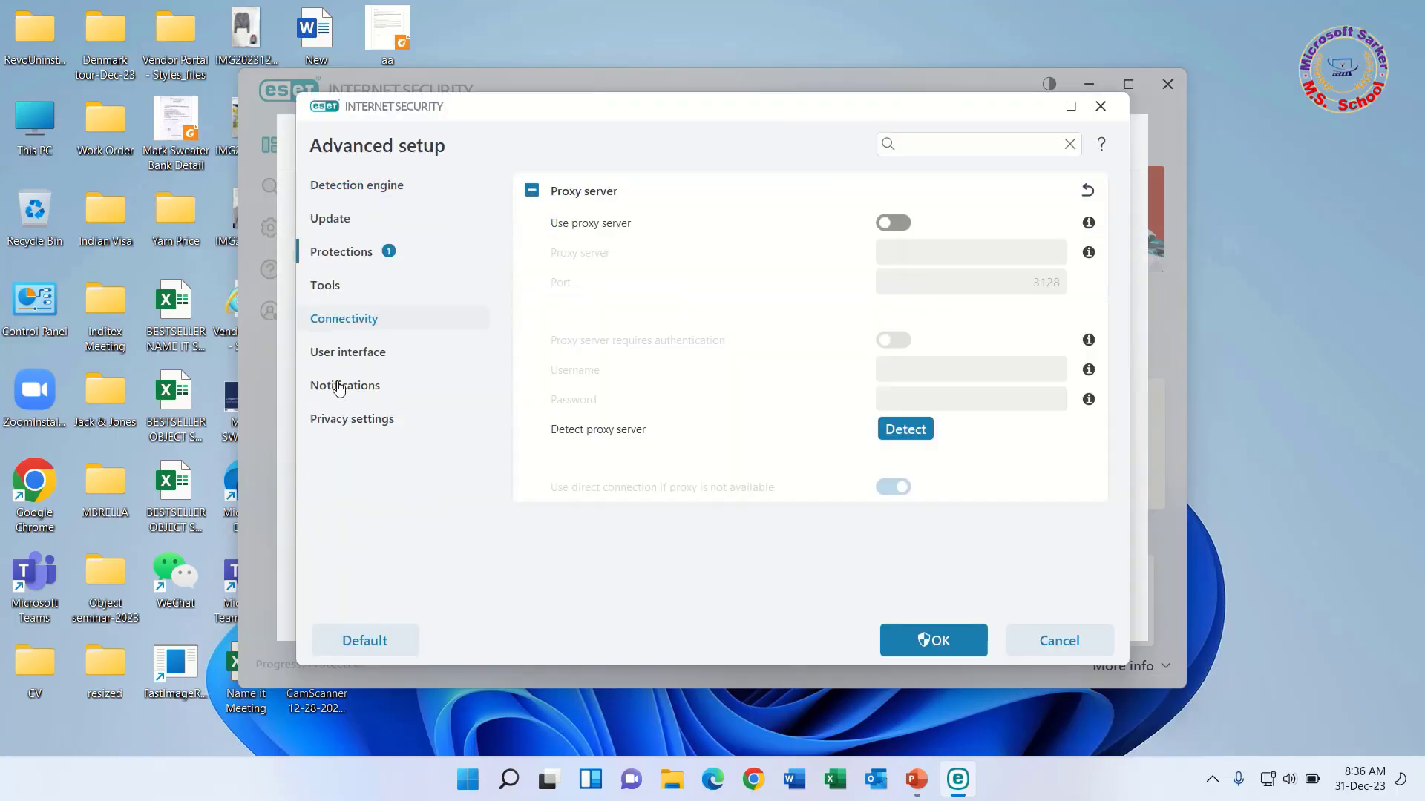
click(899, 222)
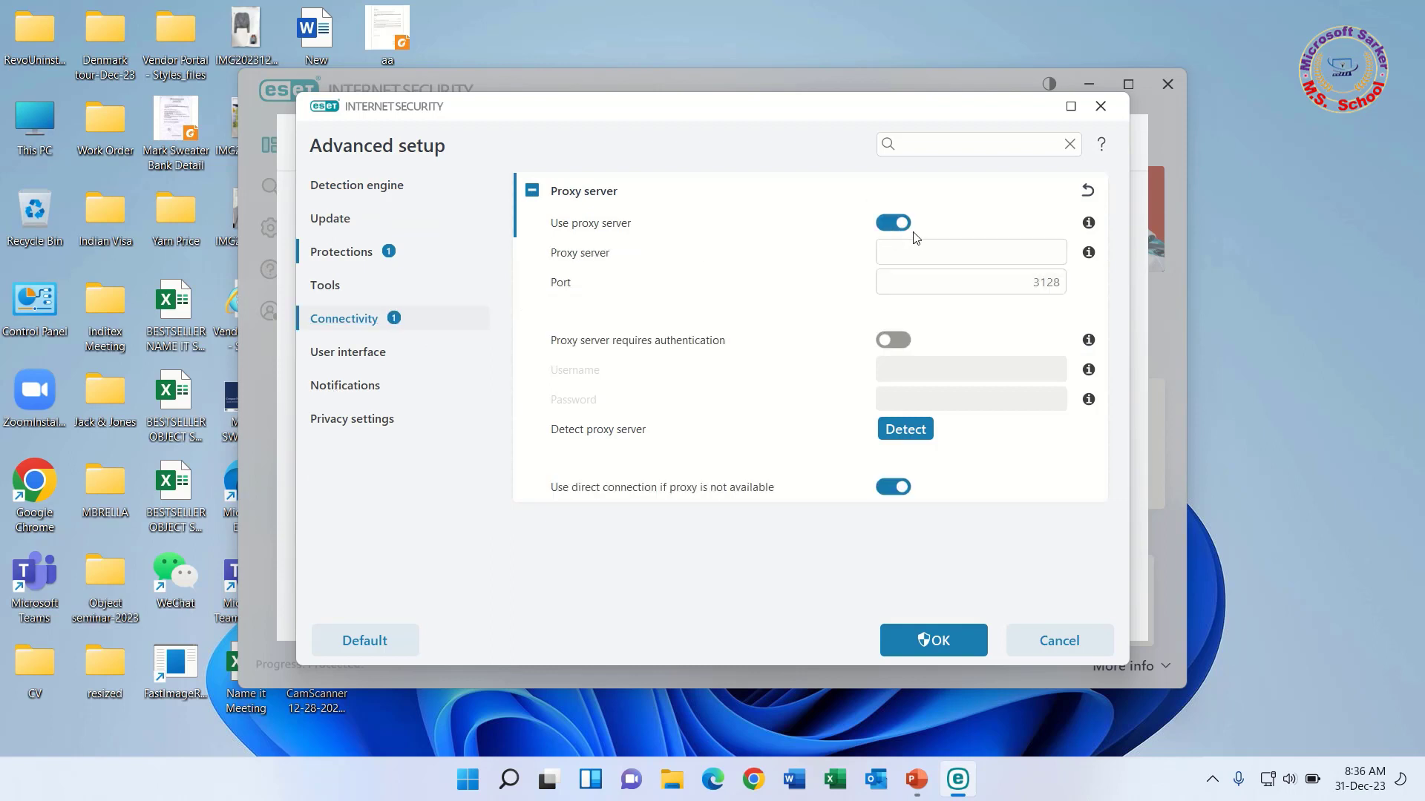
click(918, 252)
text(esmc.sta)
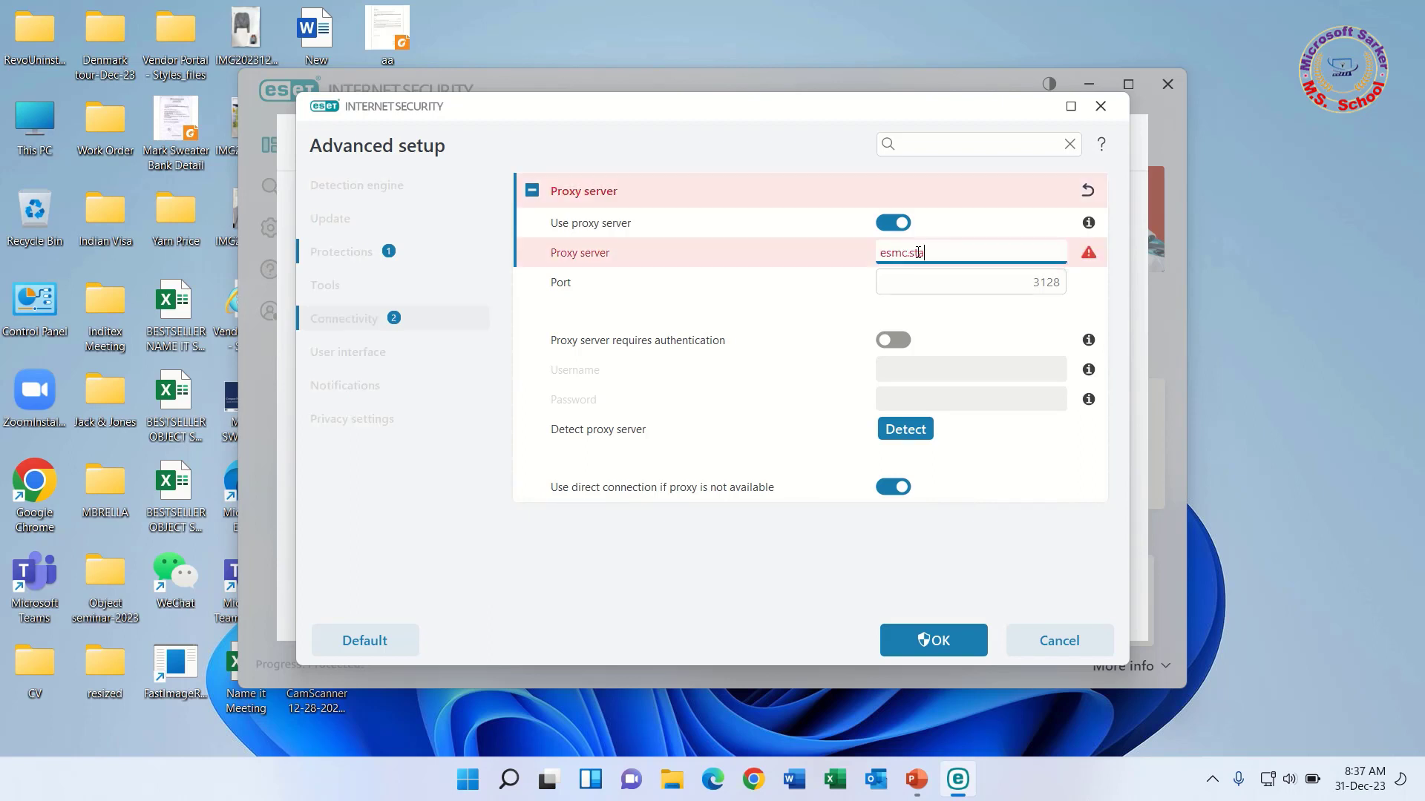
text(rtechbd.c)
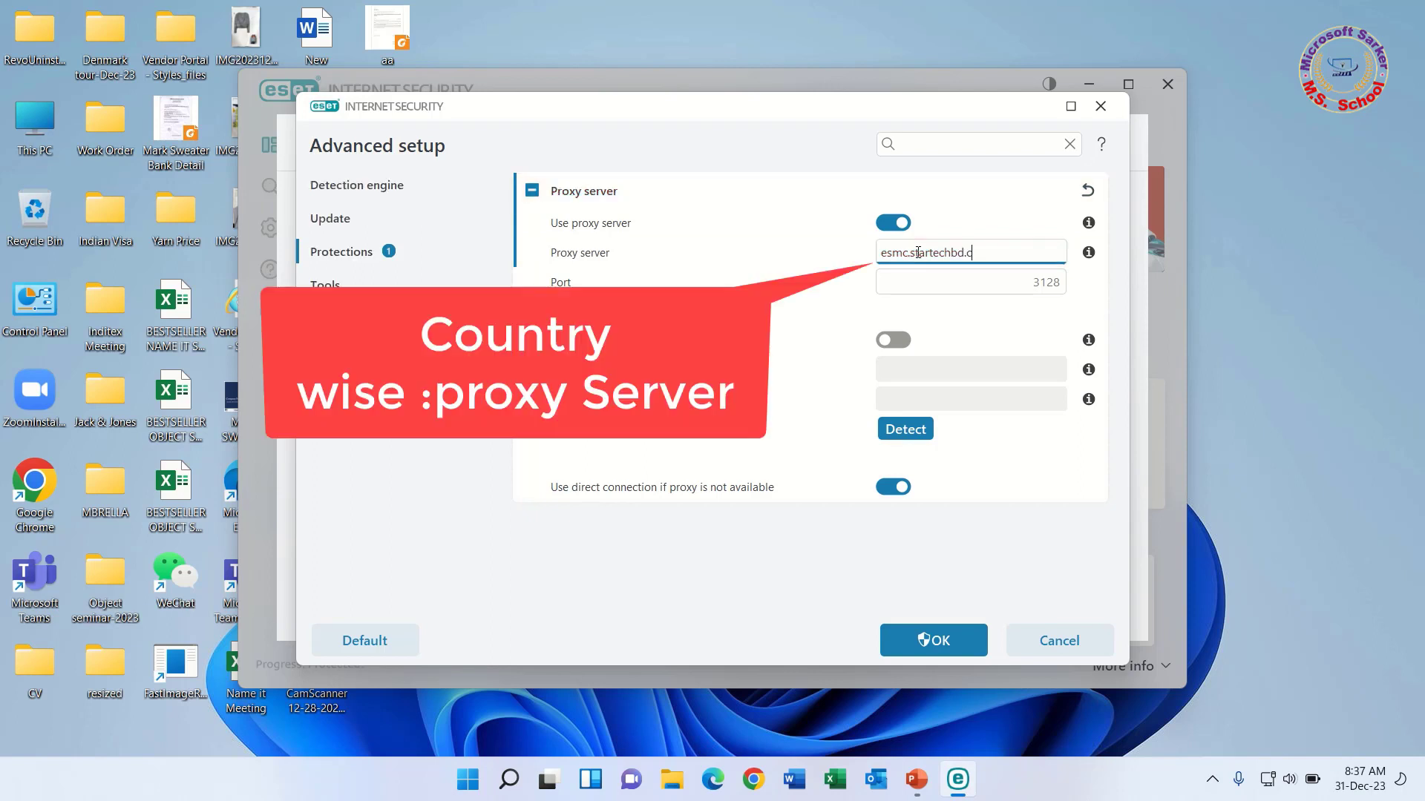
text(om)
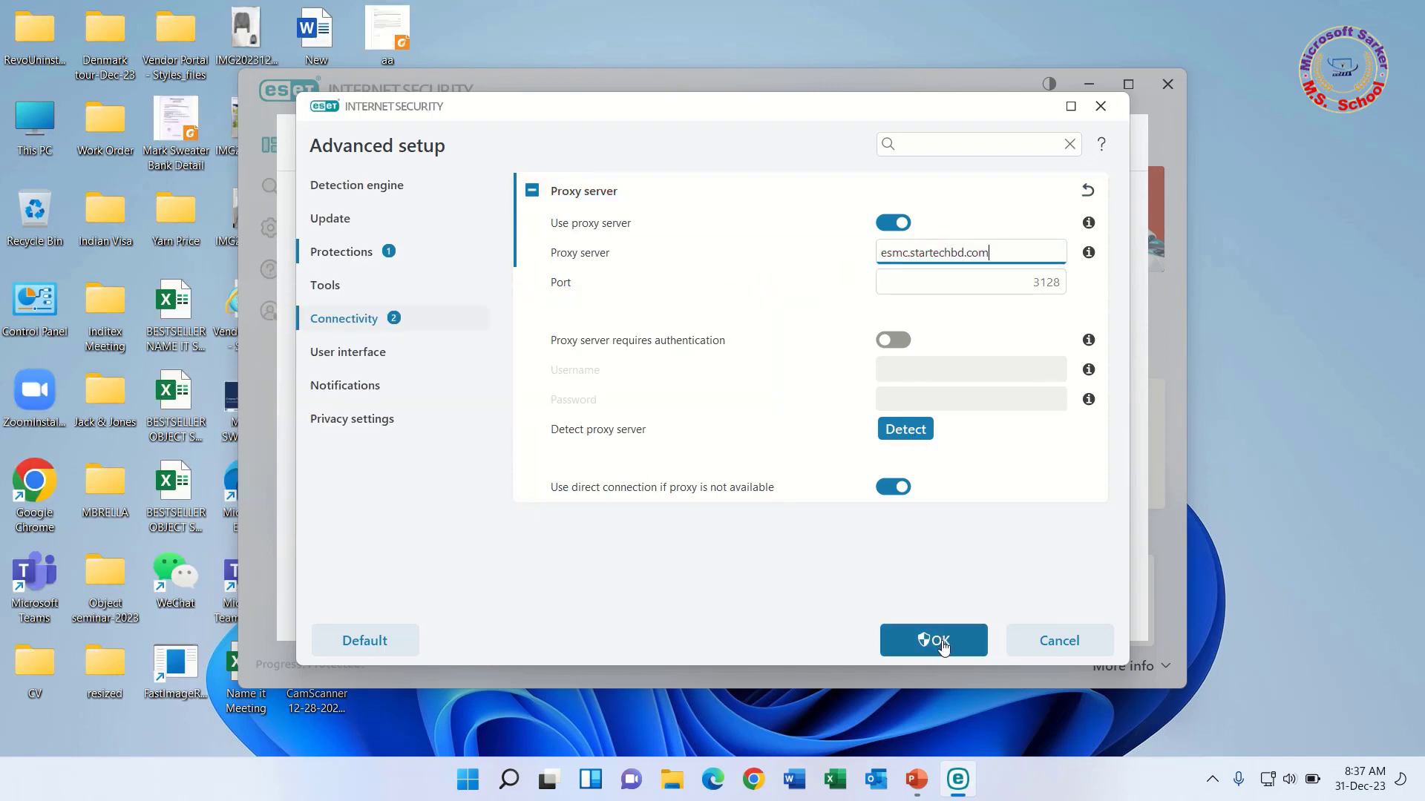
click(936, 641)
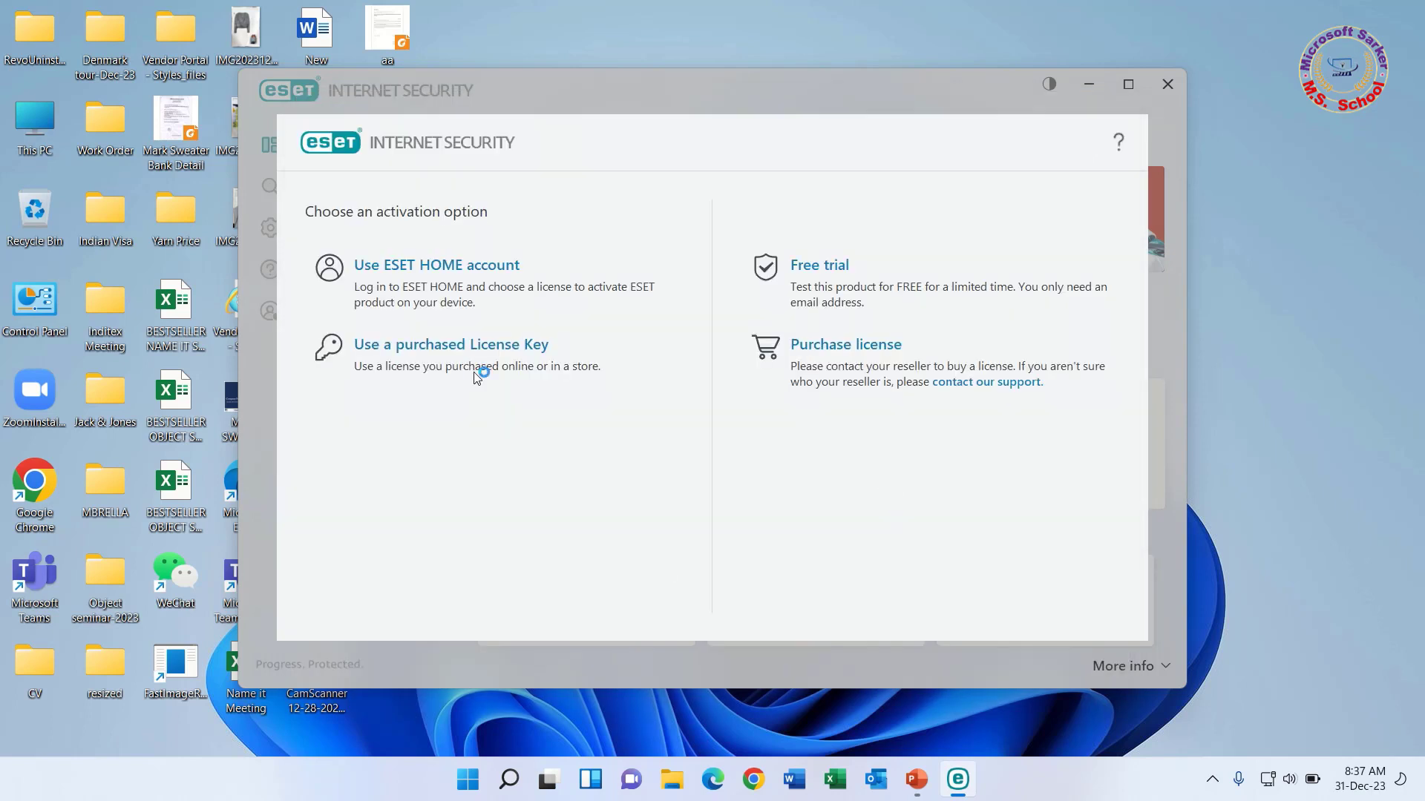
Paste the purchased license key again and submit it for activation through the proxy.
click(477, 346)
click(461, 297)
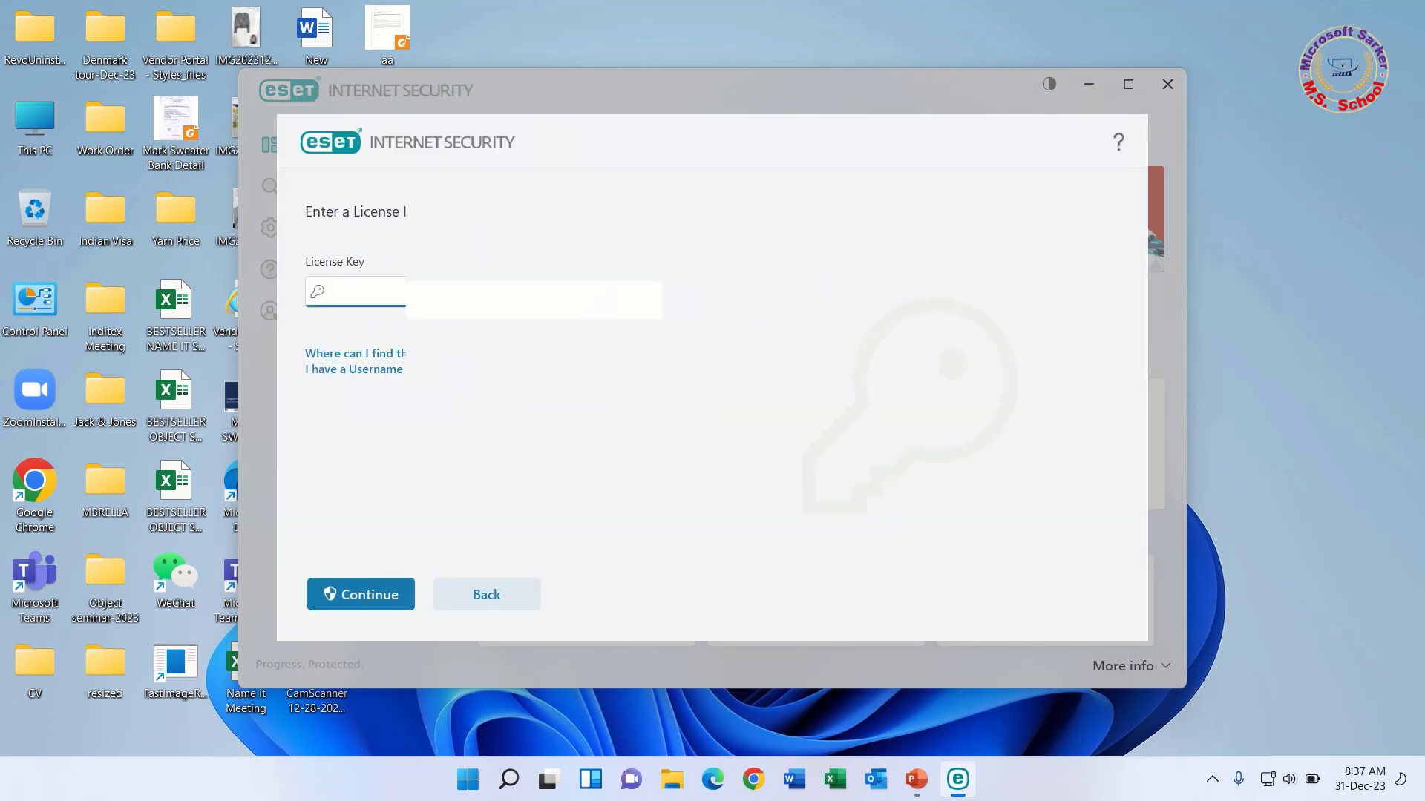
key(ctrl+v)
click(360, 594)
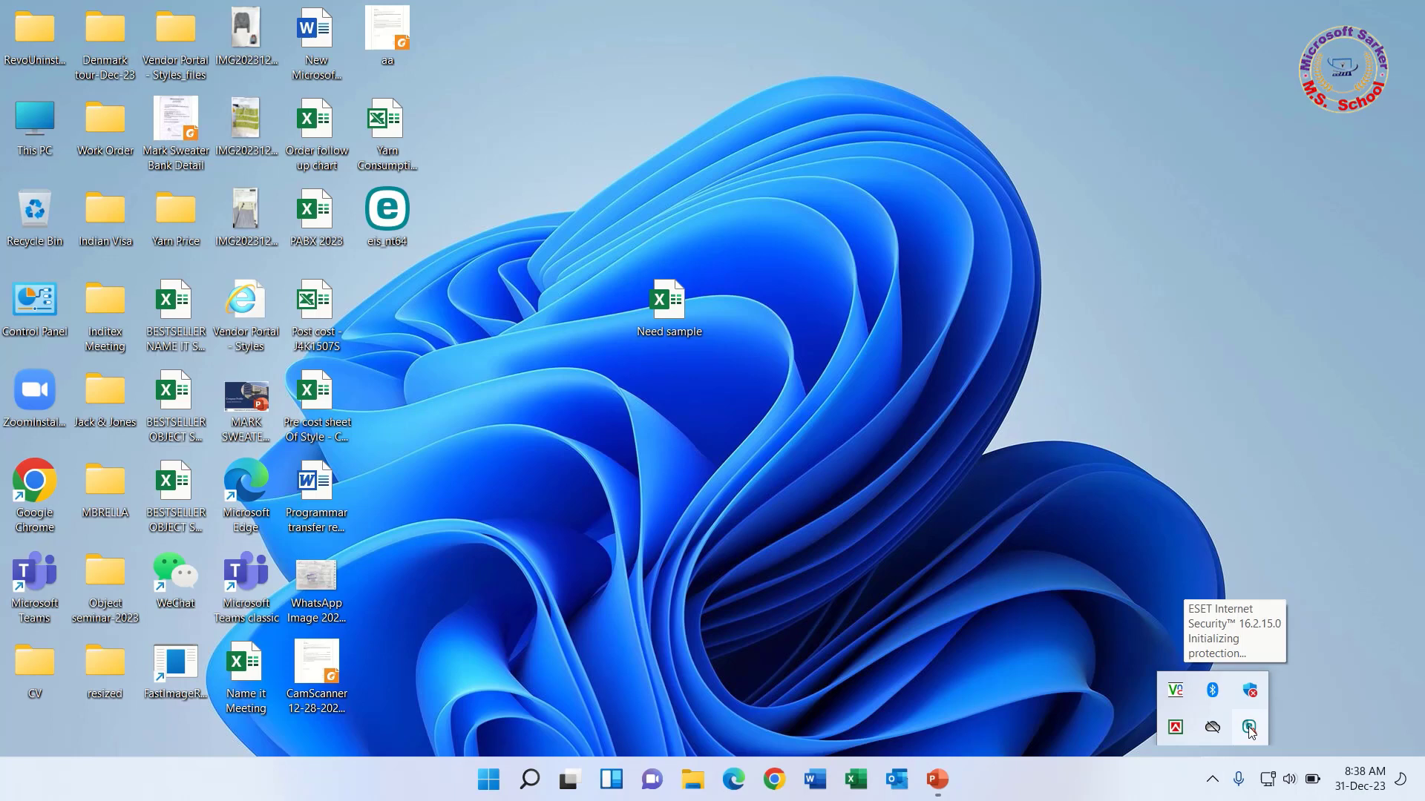
Reopen ESET and log in with the ESET HOME account's e-mail and password.
click(1250, 727)
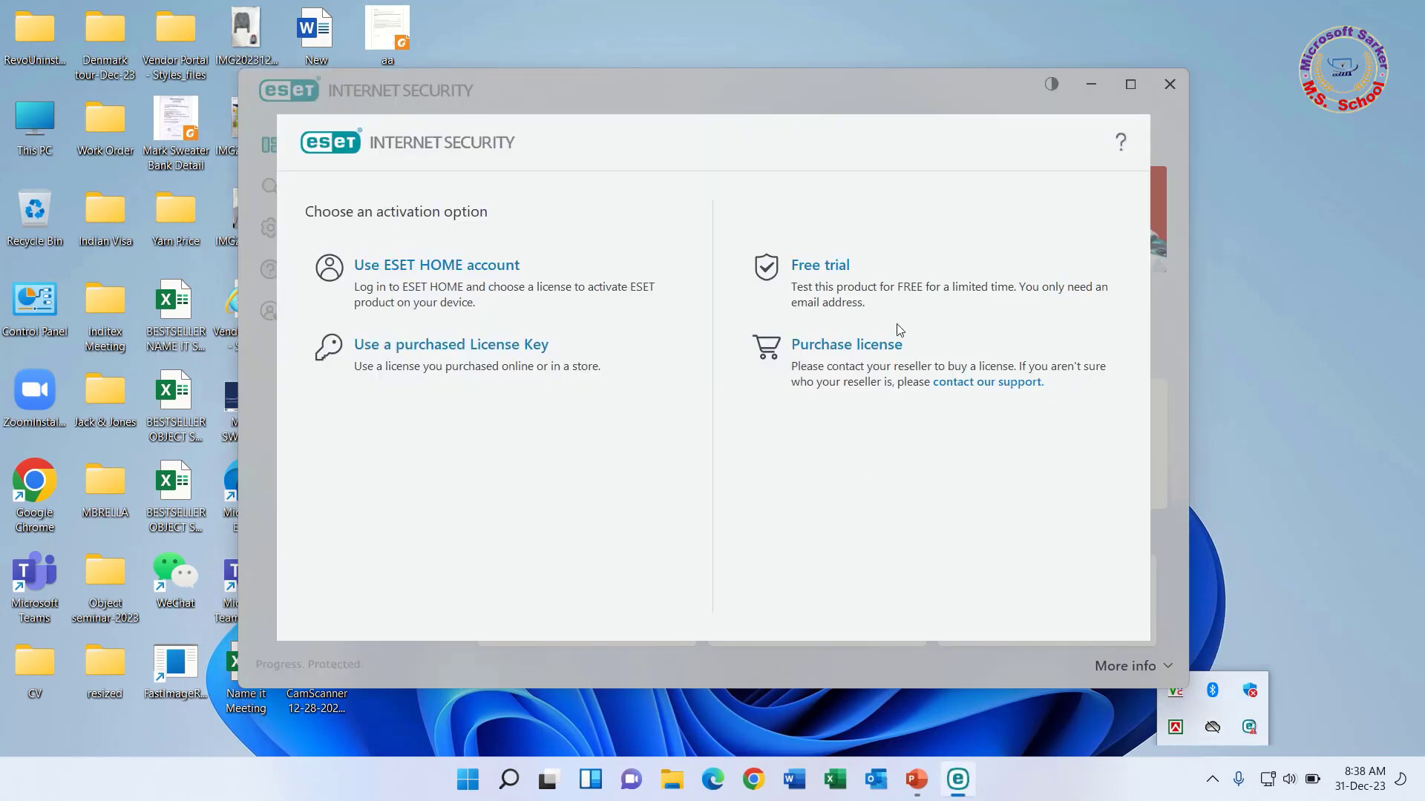
click(488, 269)
click(788, 277)
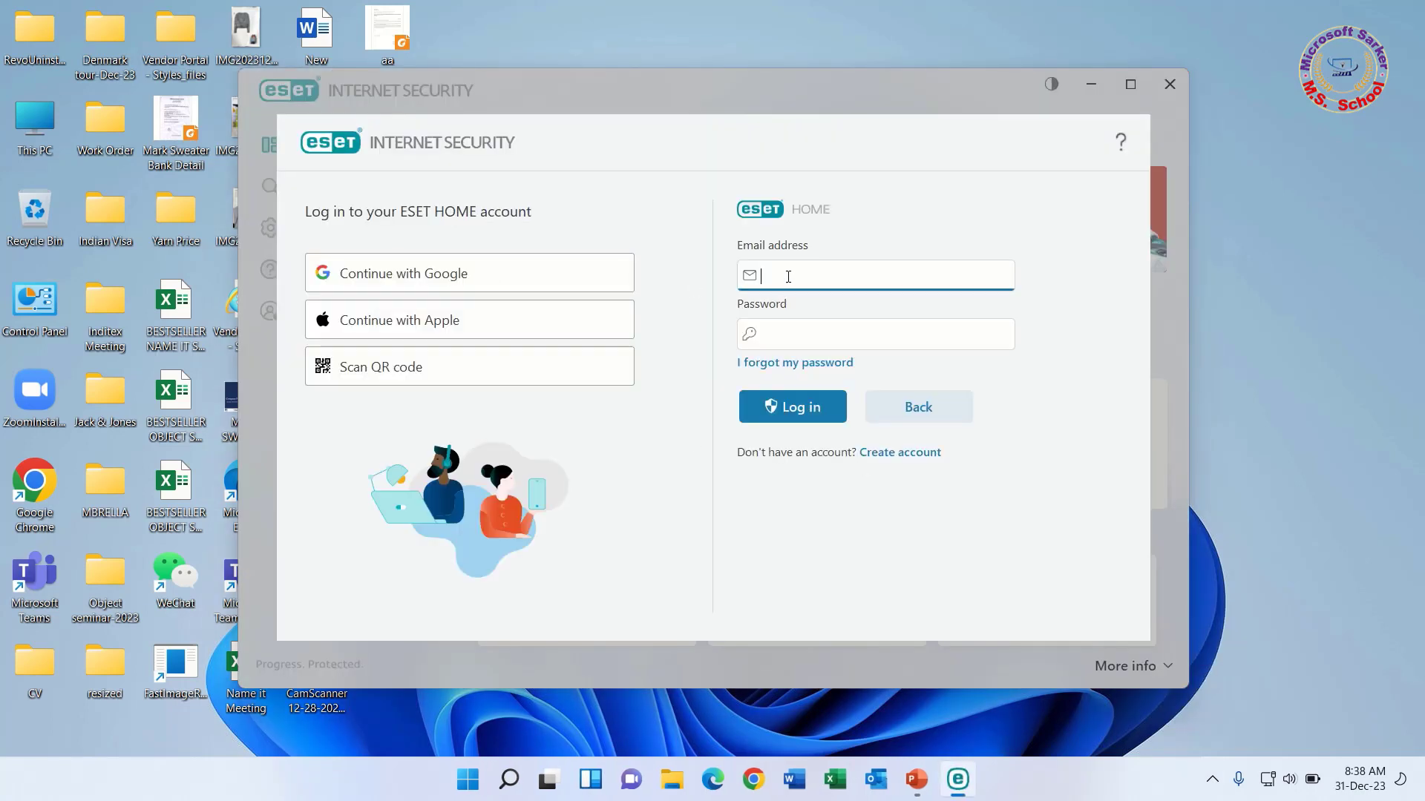
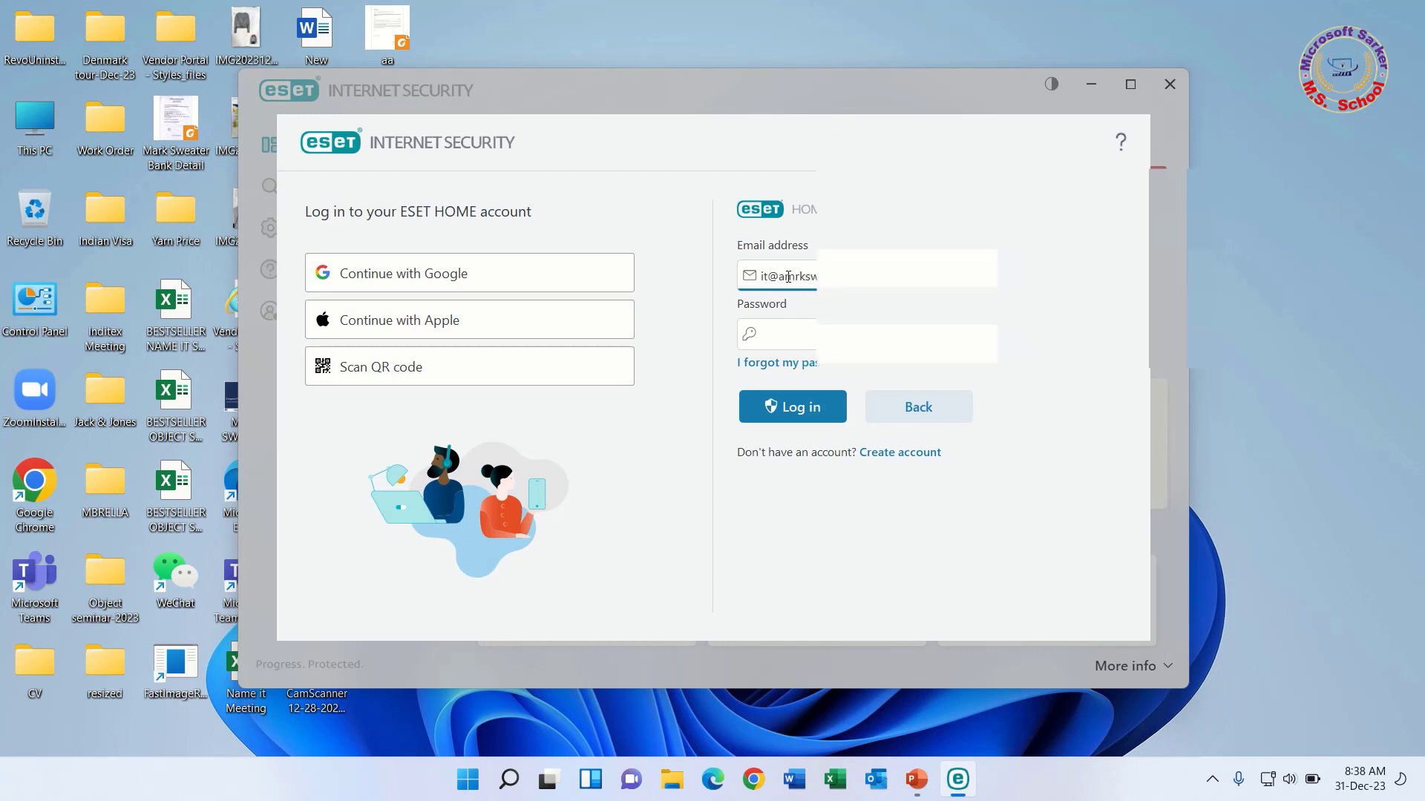
key(Tab)
text(•••)
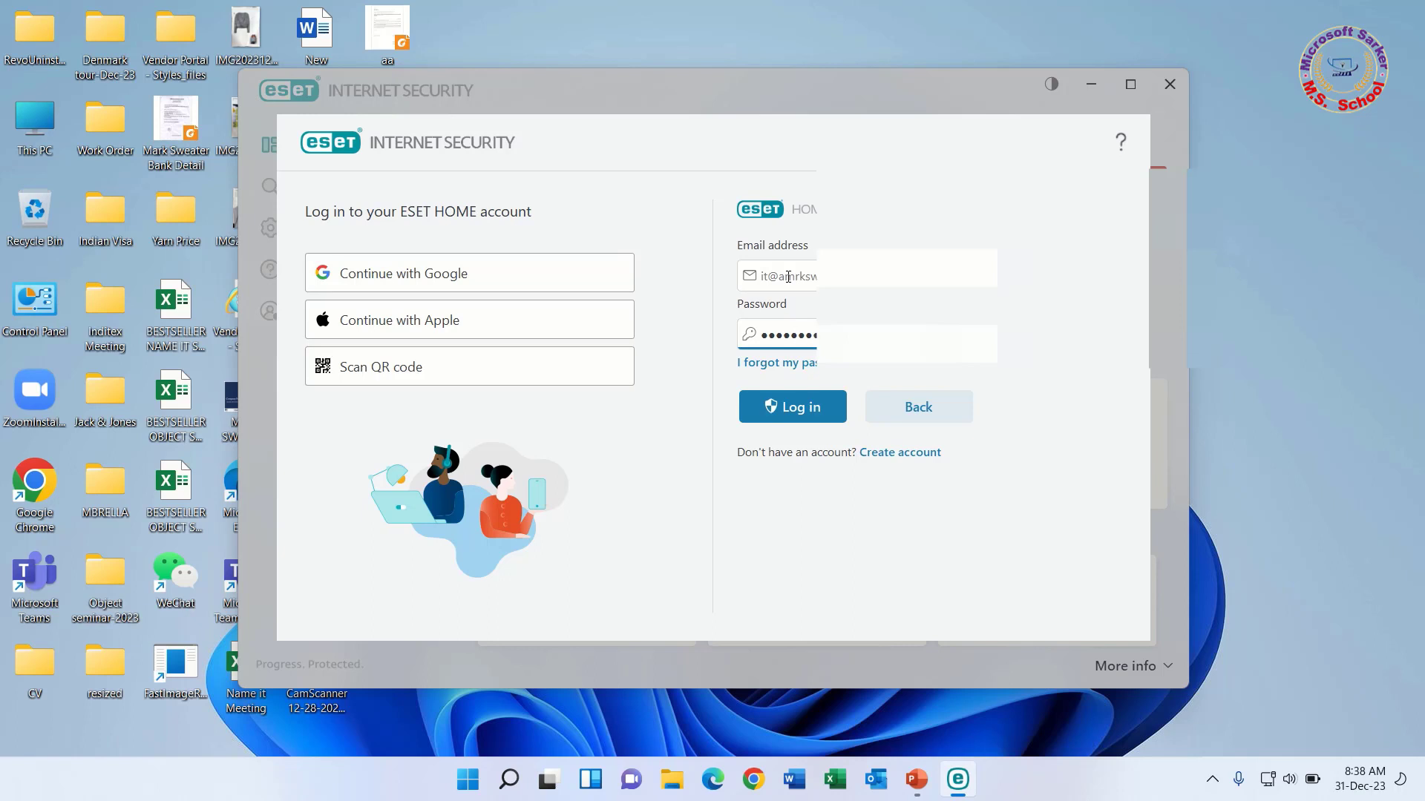
click(757, 395)
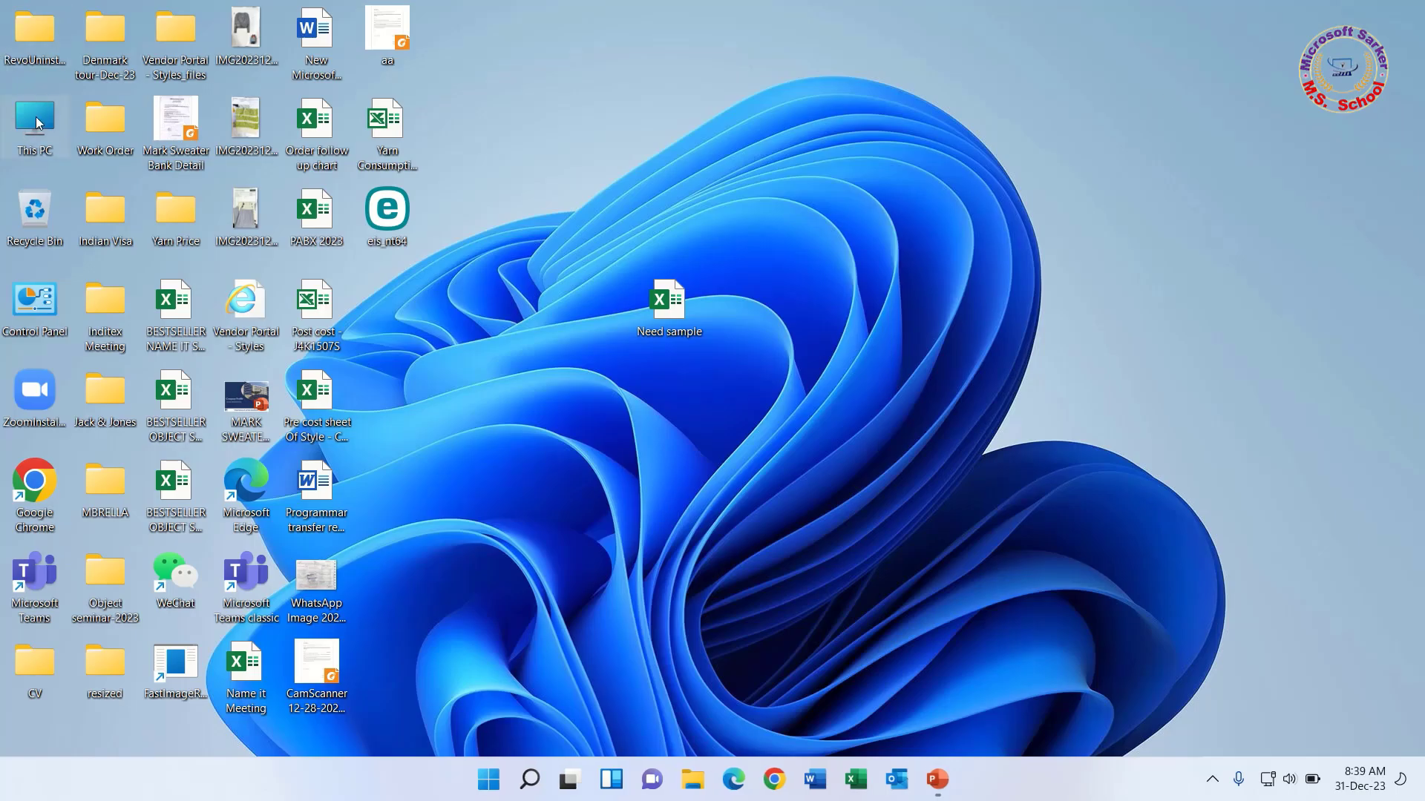
Browse from This PC into the Windows folder on Local Disk (C:).
double_click(37, 117)
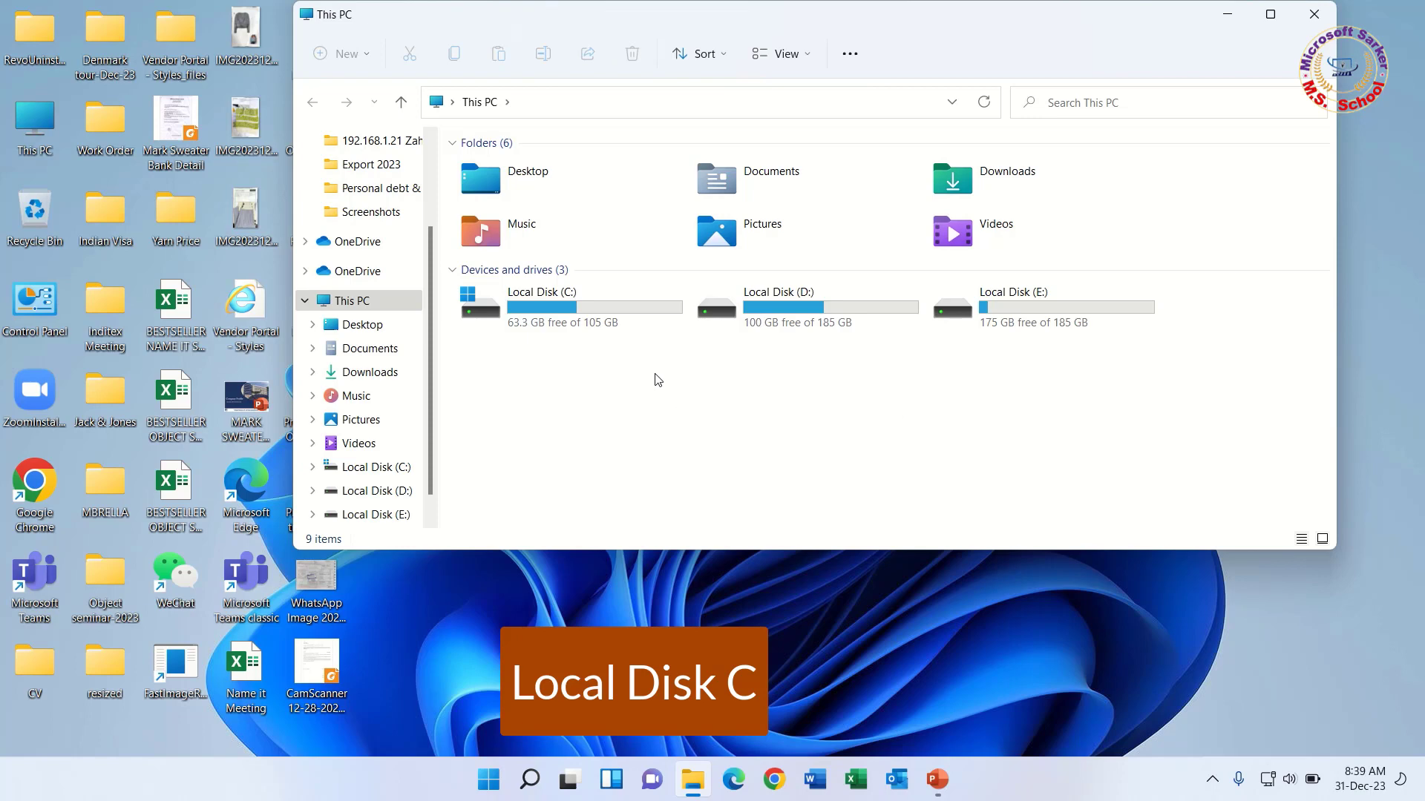
double_click(632, 314)
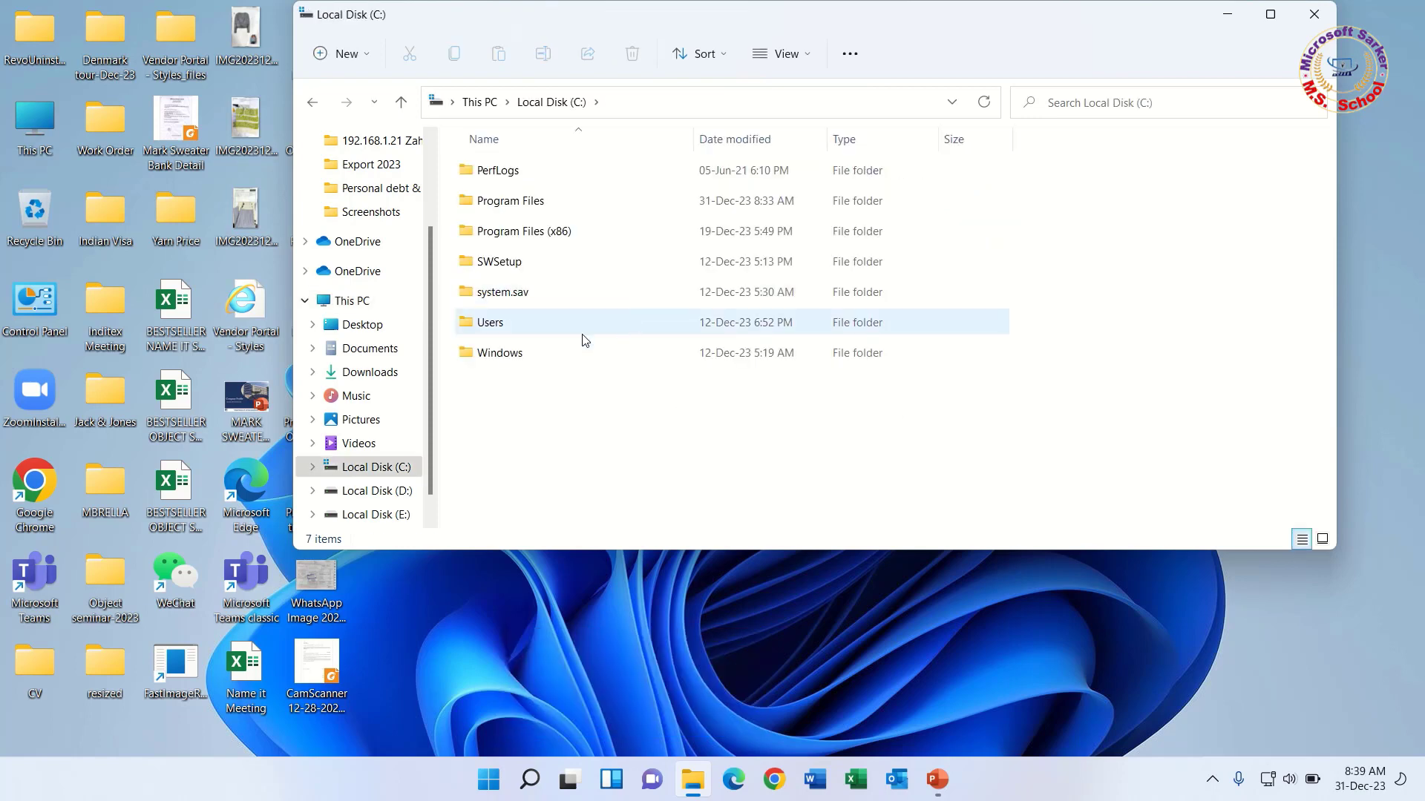
click(540, 353)
double_click(540, 353)
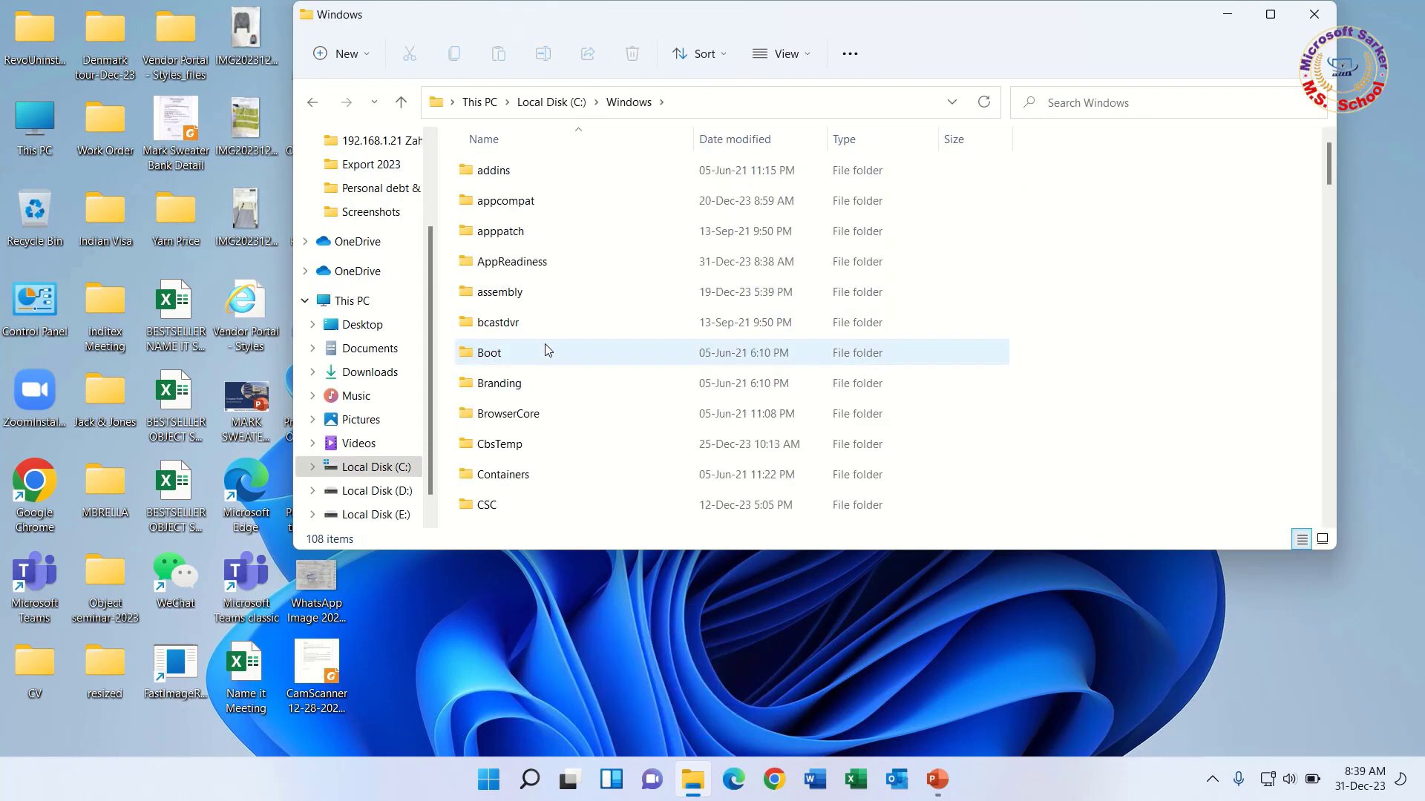
Open System32, then drivers, then the etc folder.
scroll(541, 350, down, 15)
scroll(559, 374, down, 11)
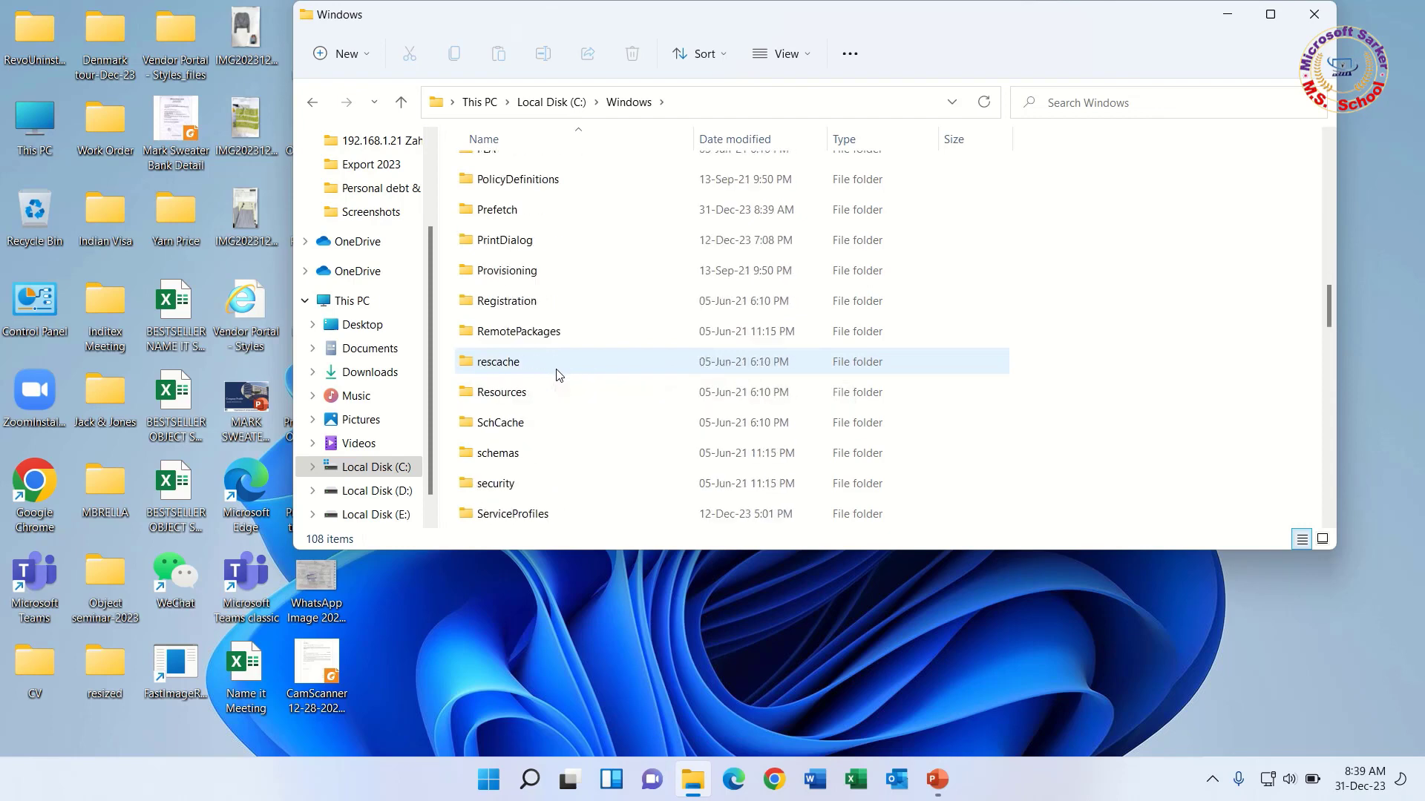
scroll(556, 356, up, 1)
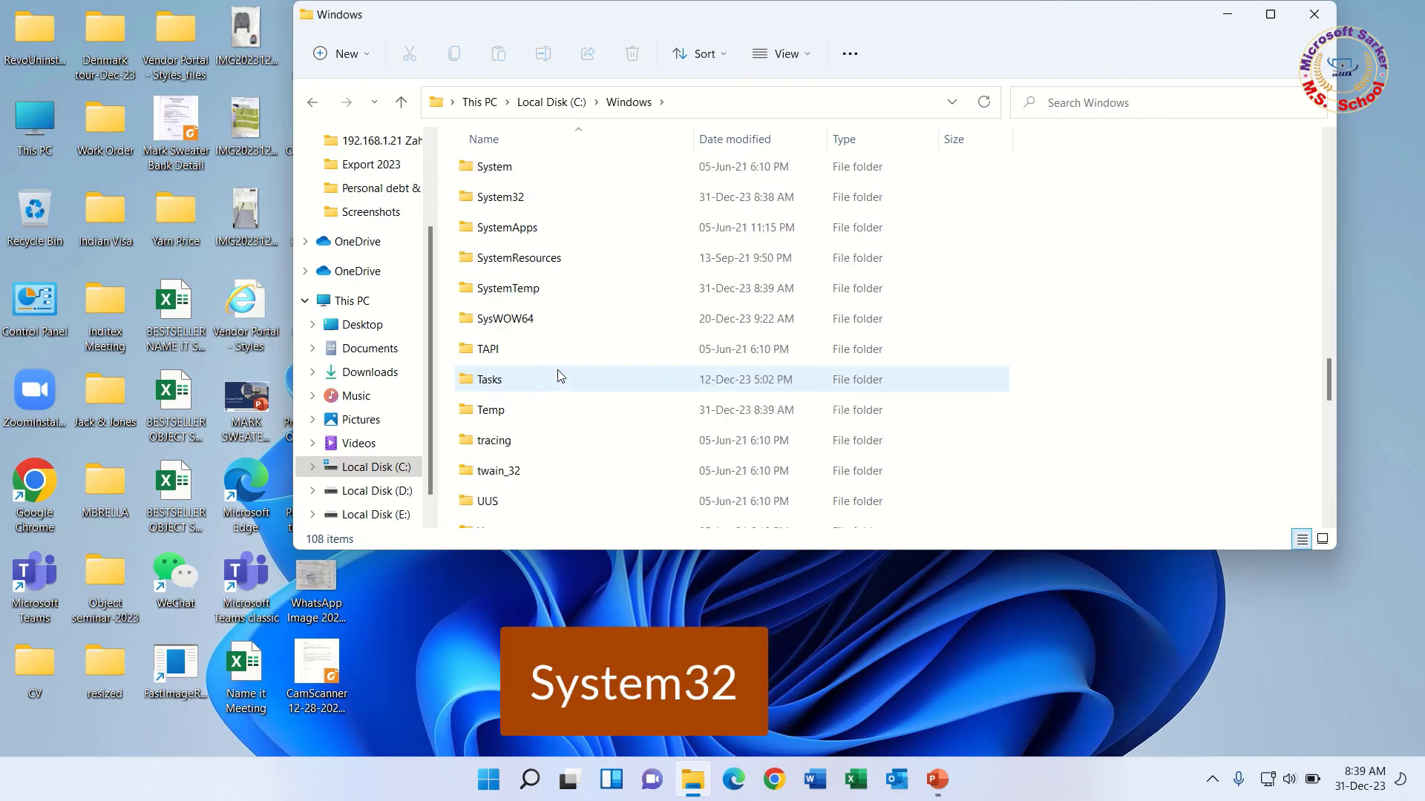
double_click(523, 194)
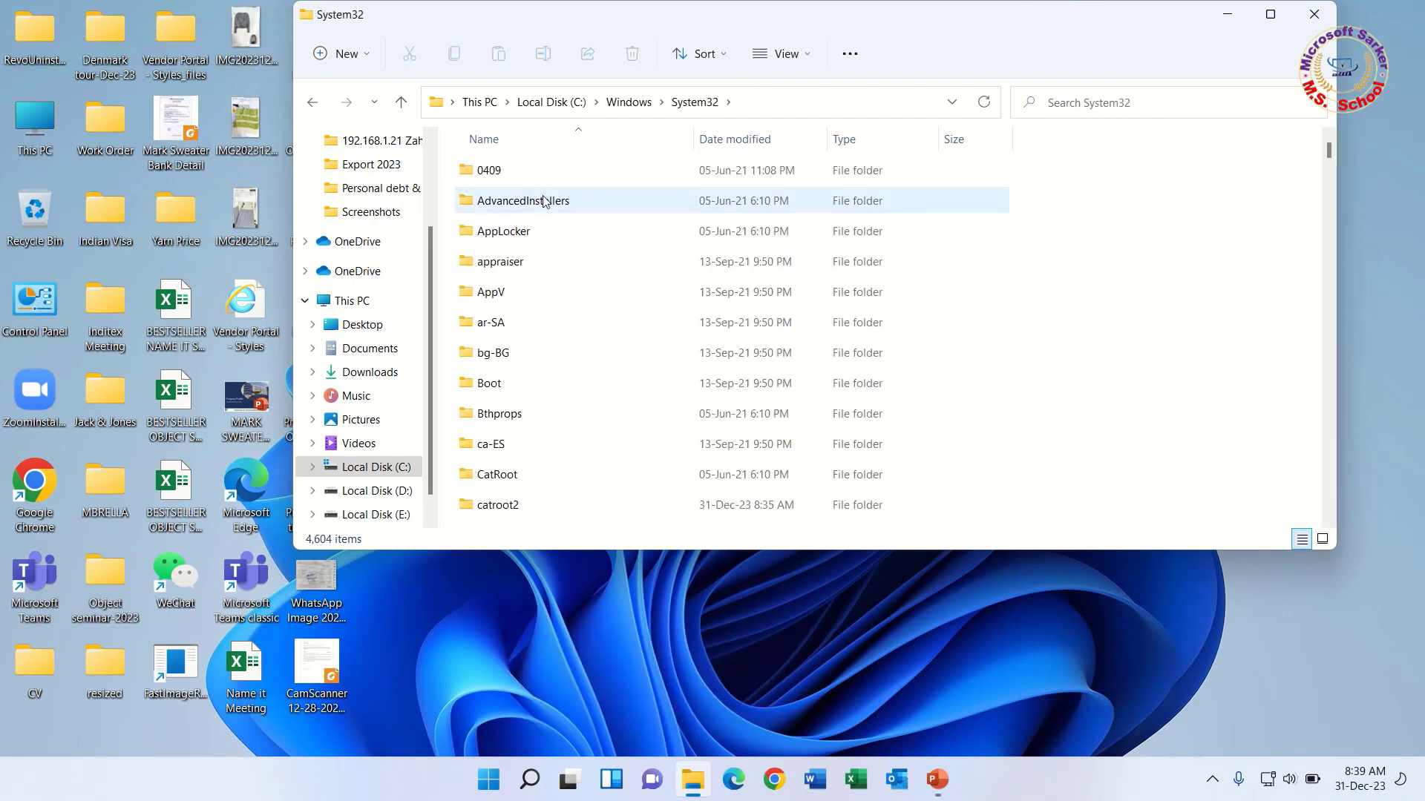
scroll(526, 432, down, 3)
scroll(526, 432, down, 2)
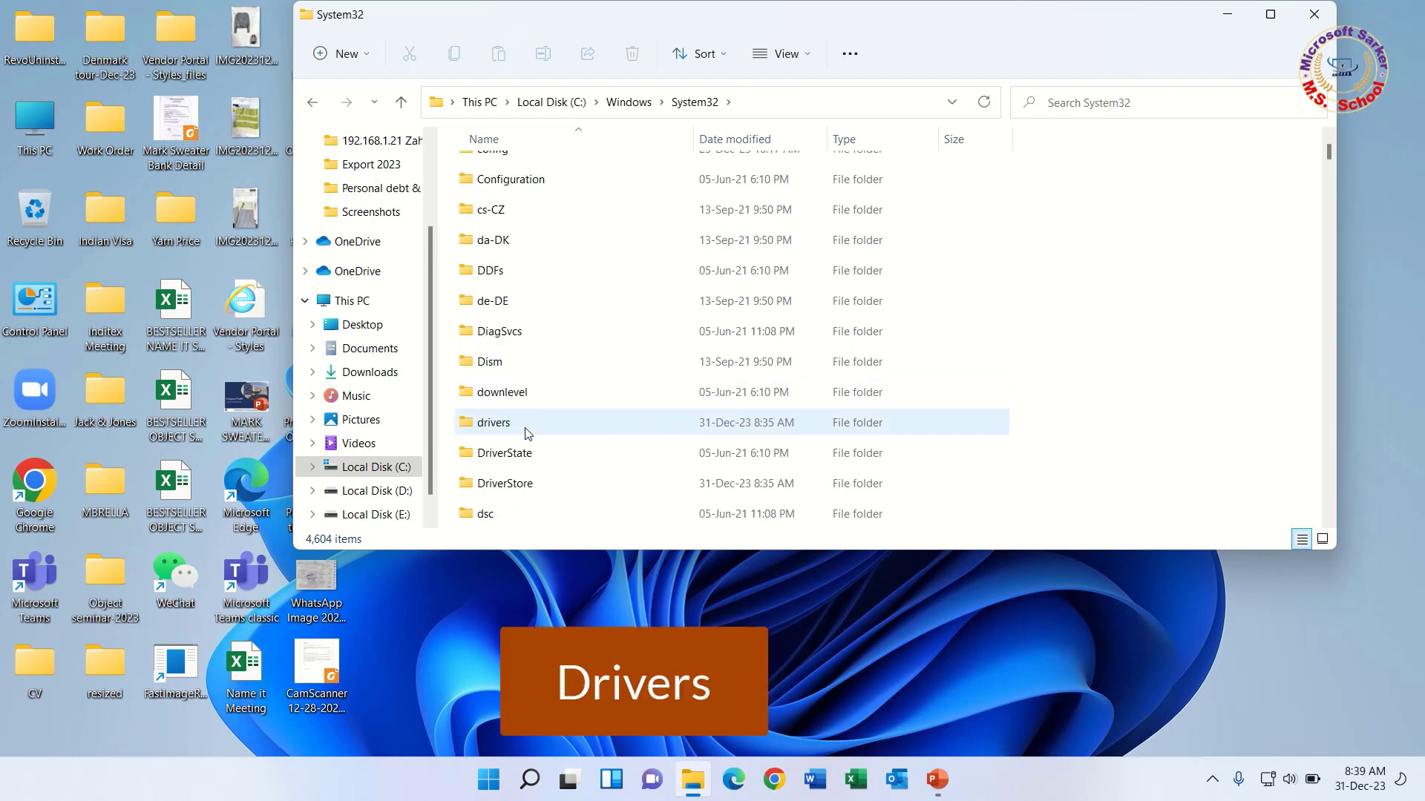
double_click(527, 423)
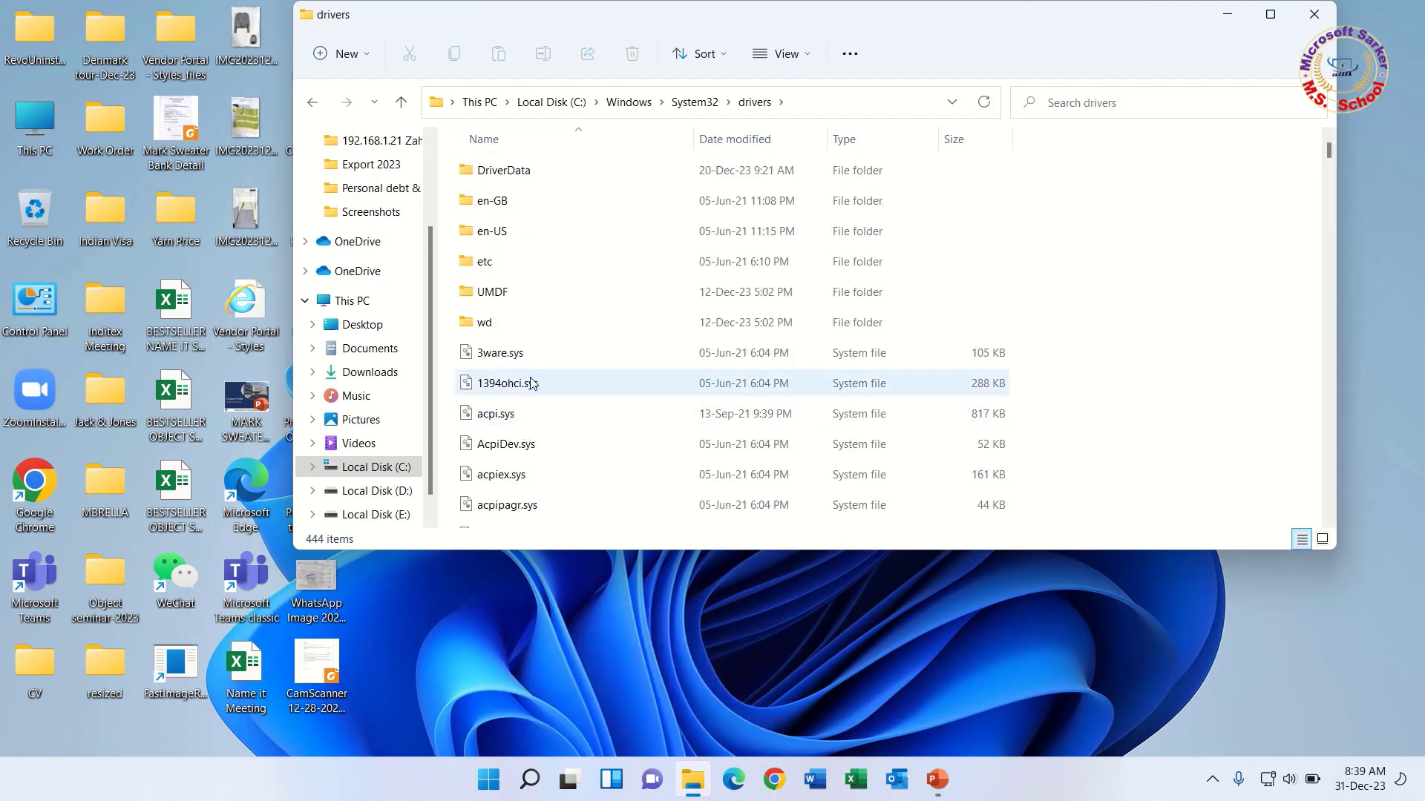
double_click(512, 261)
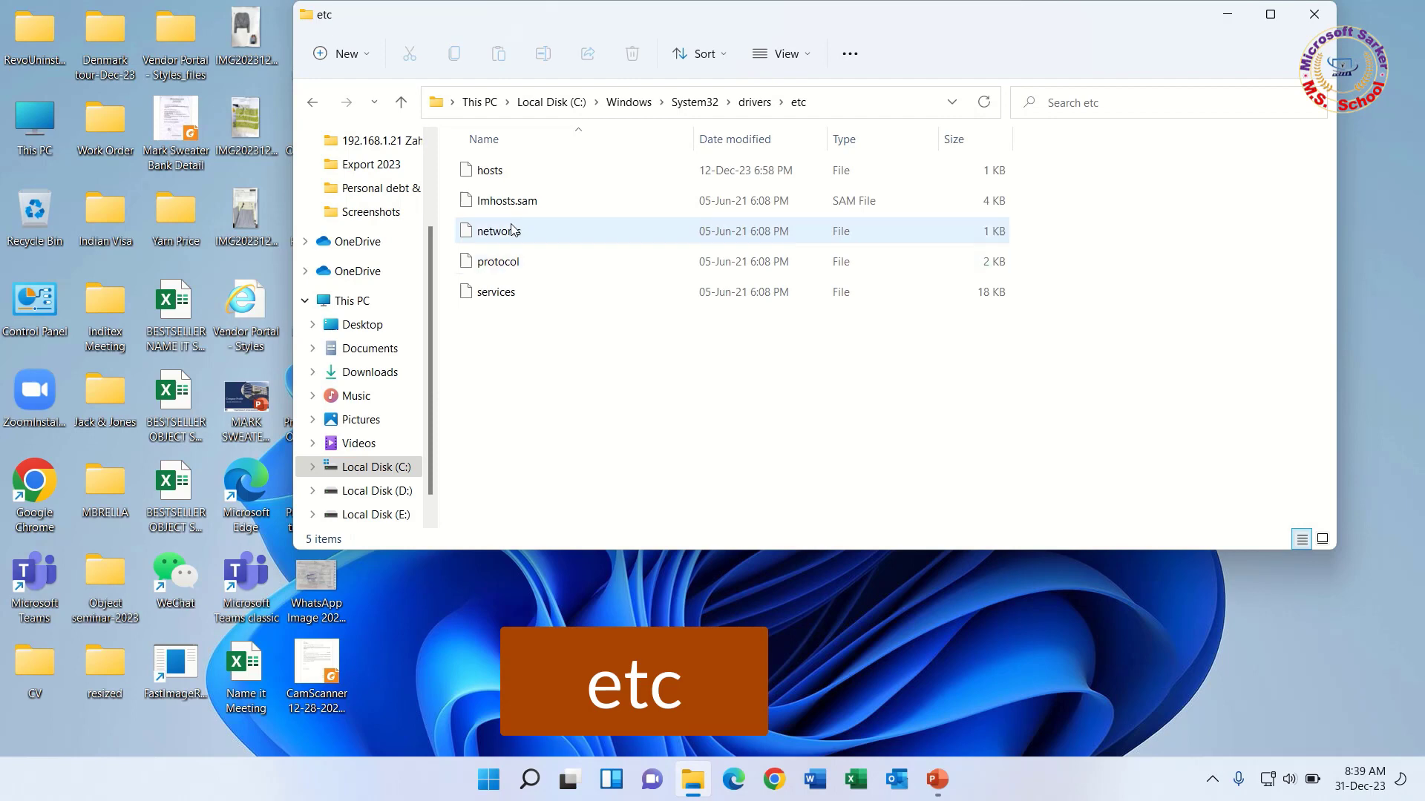
Copy the hosts file from etc and paste it onto the desktop.
right_click(511, 174)
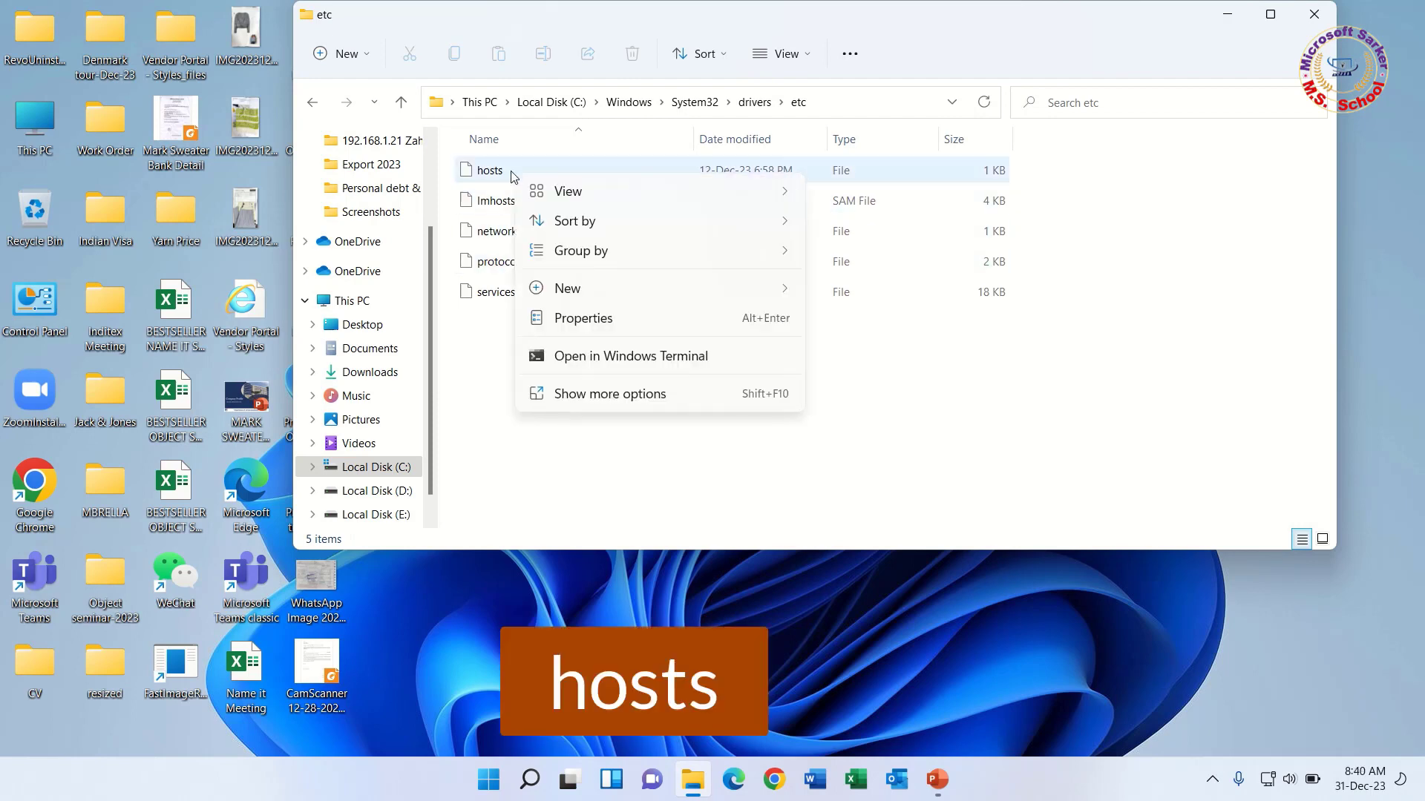
click(504, 172)
right_click(490, 173)
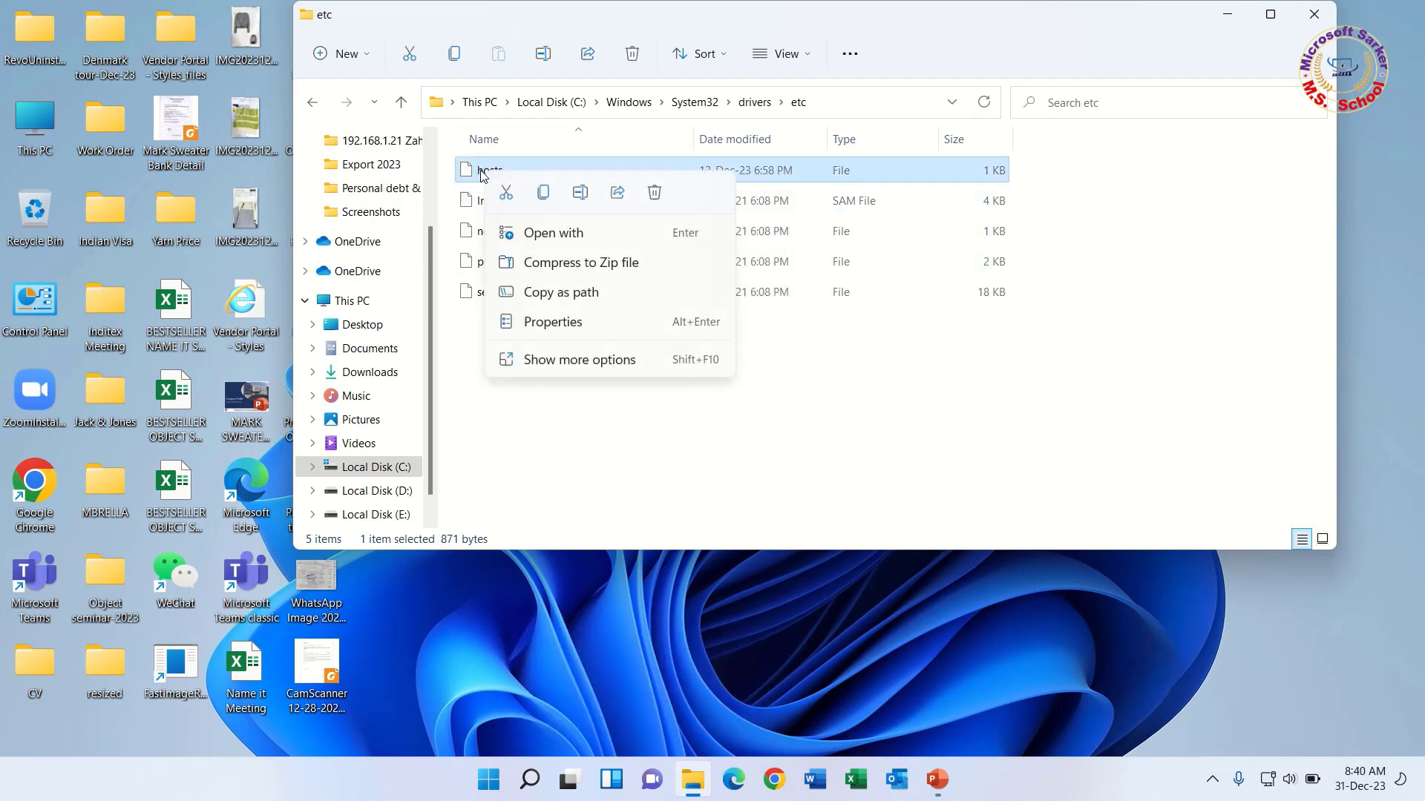
click(454, 54)
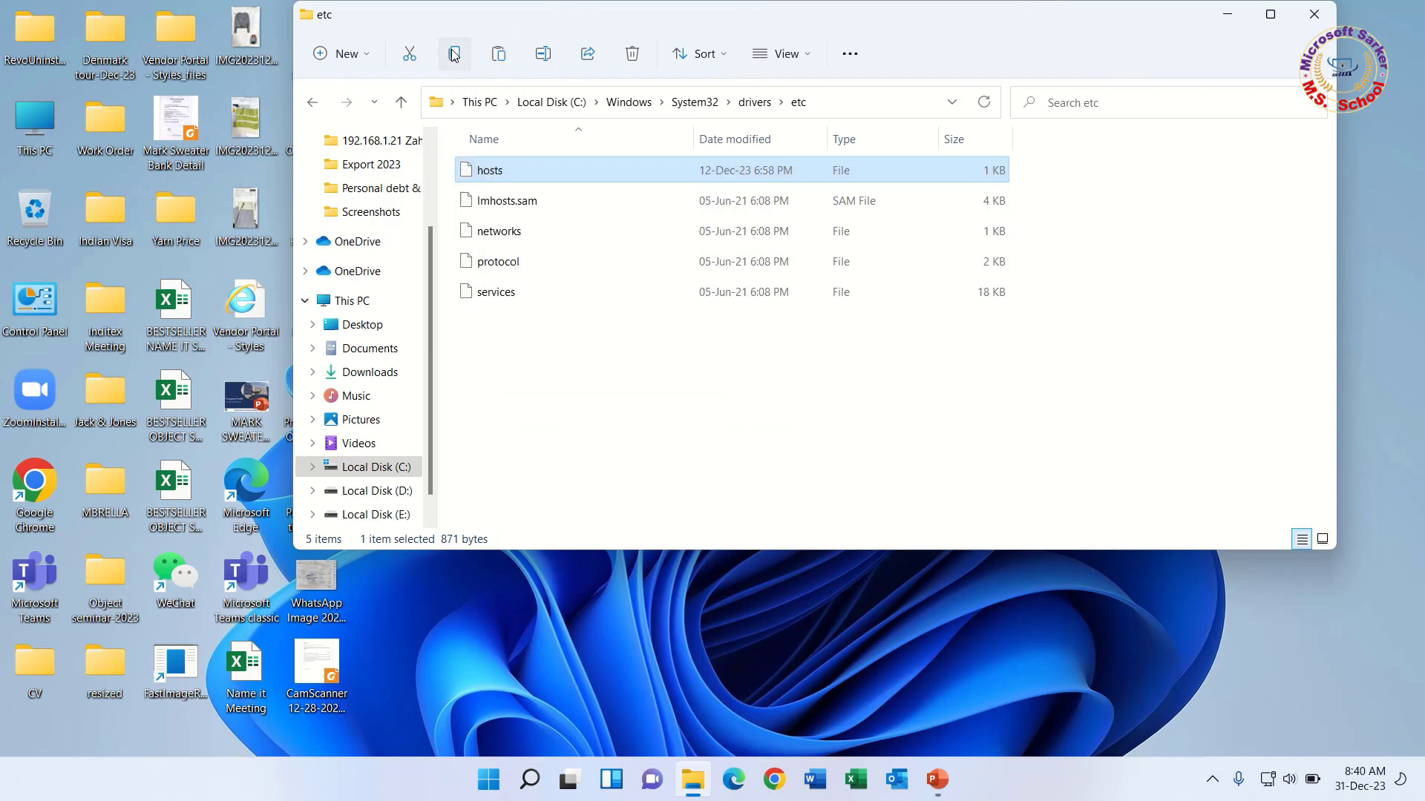
click(1227, 14)
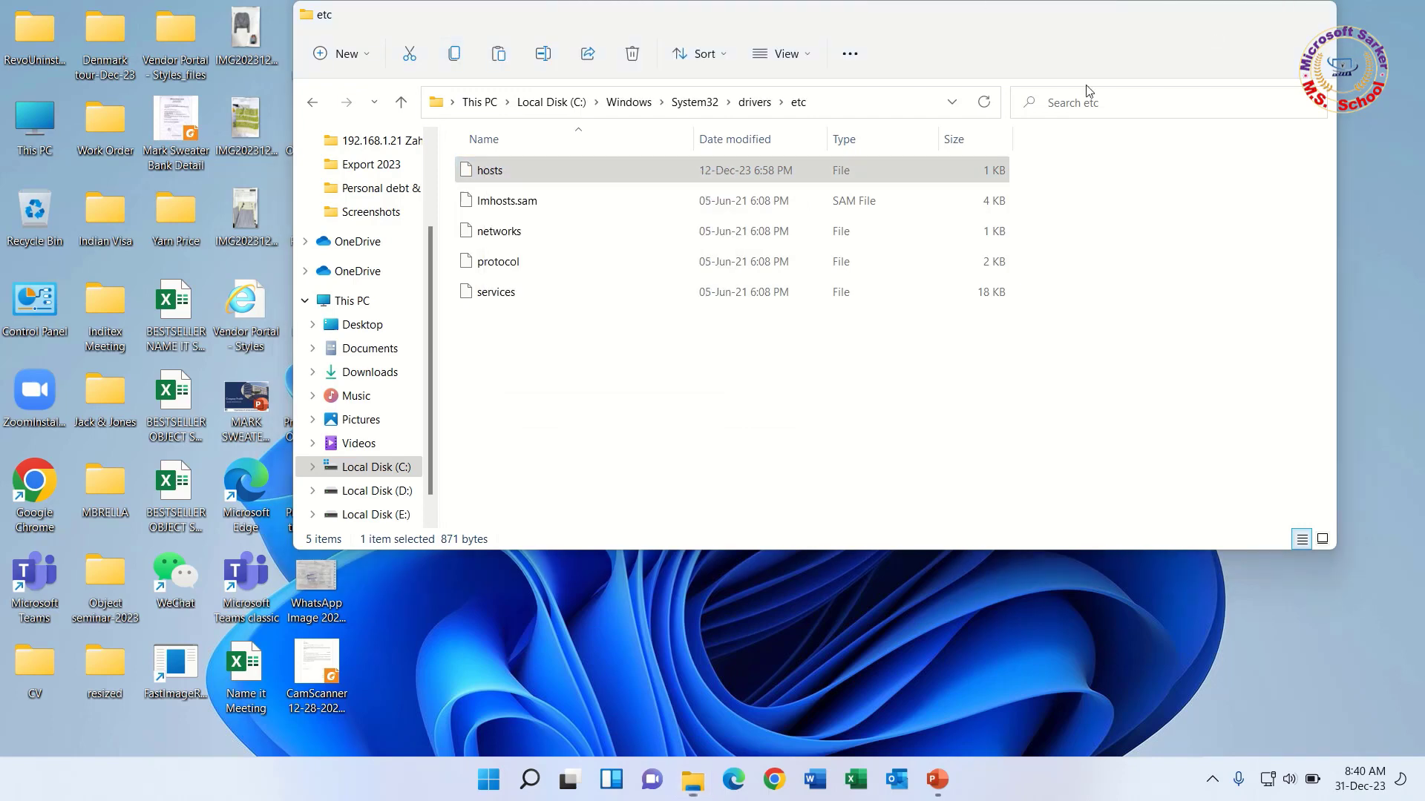
right_click(887, 83)
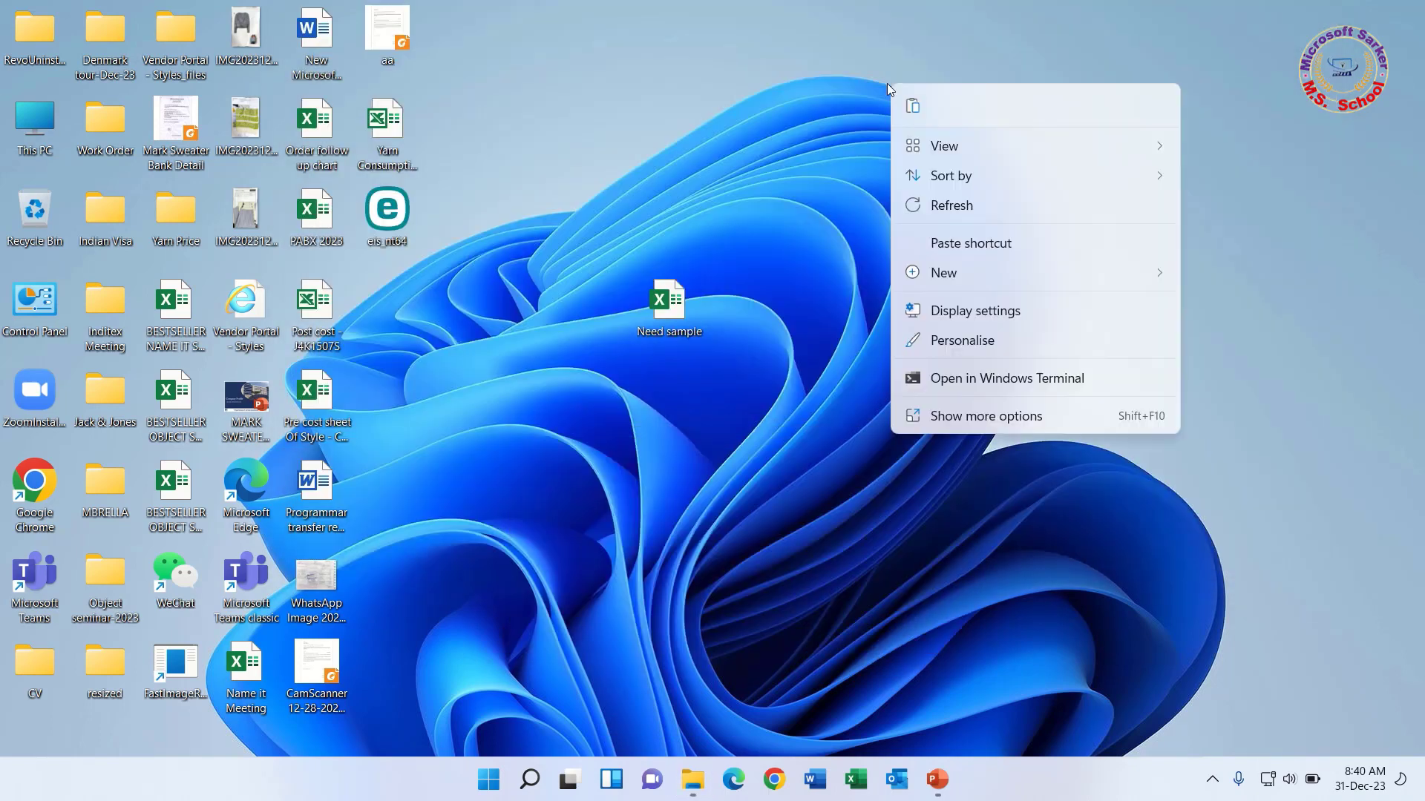
click(912, 108)
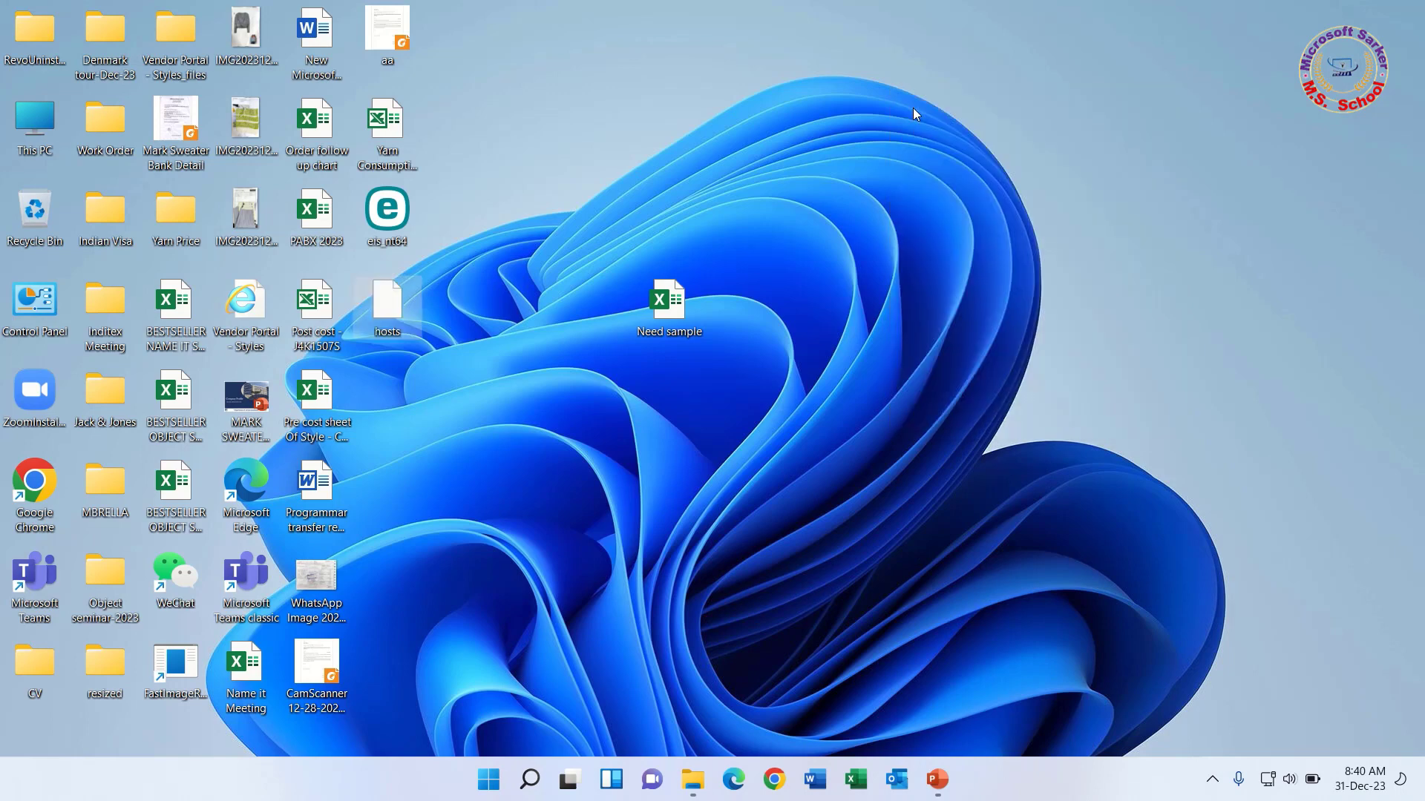
right_click(389, 310)
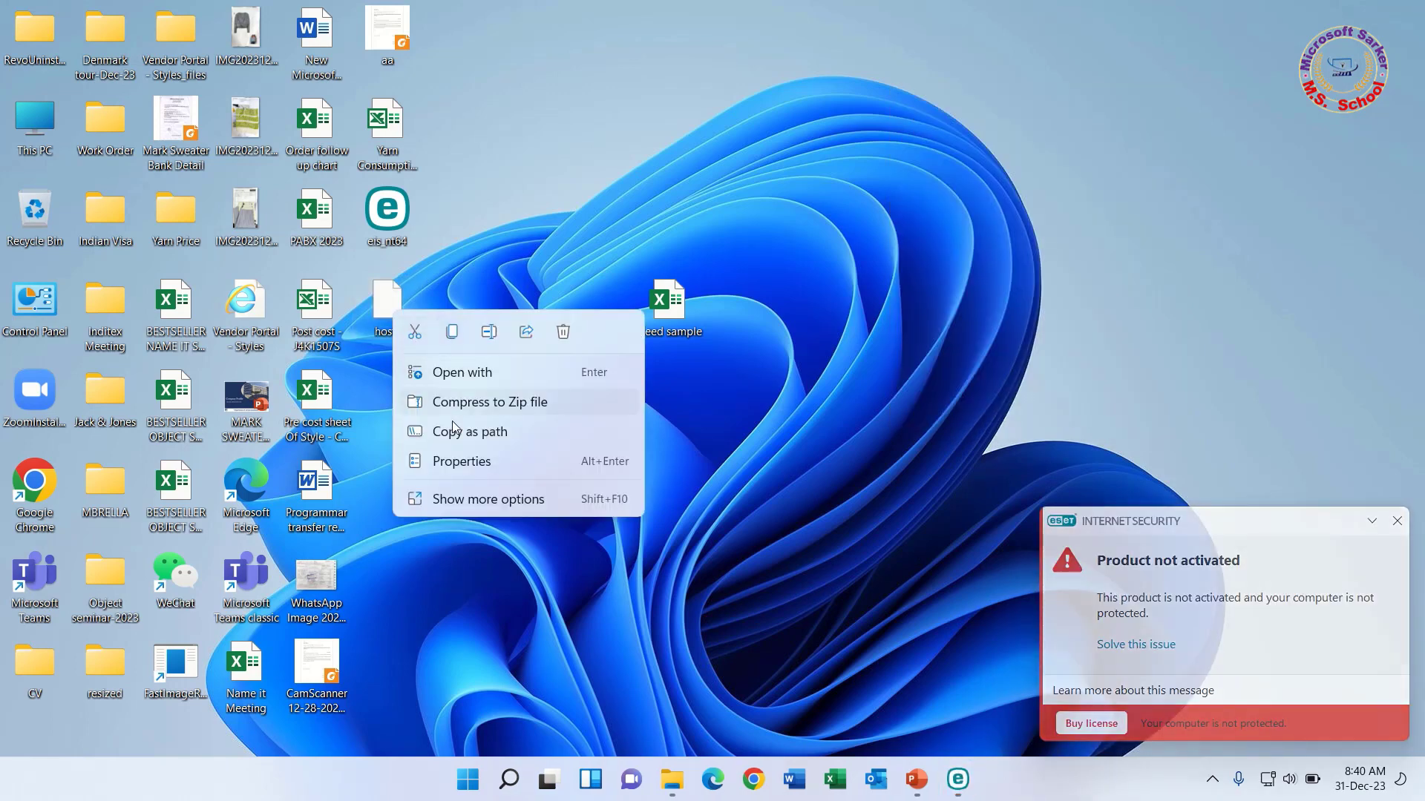
Rename the desktop hosts copy to hosts.txt.
click(463, 498)
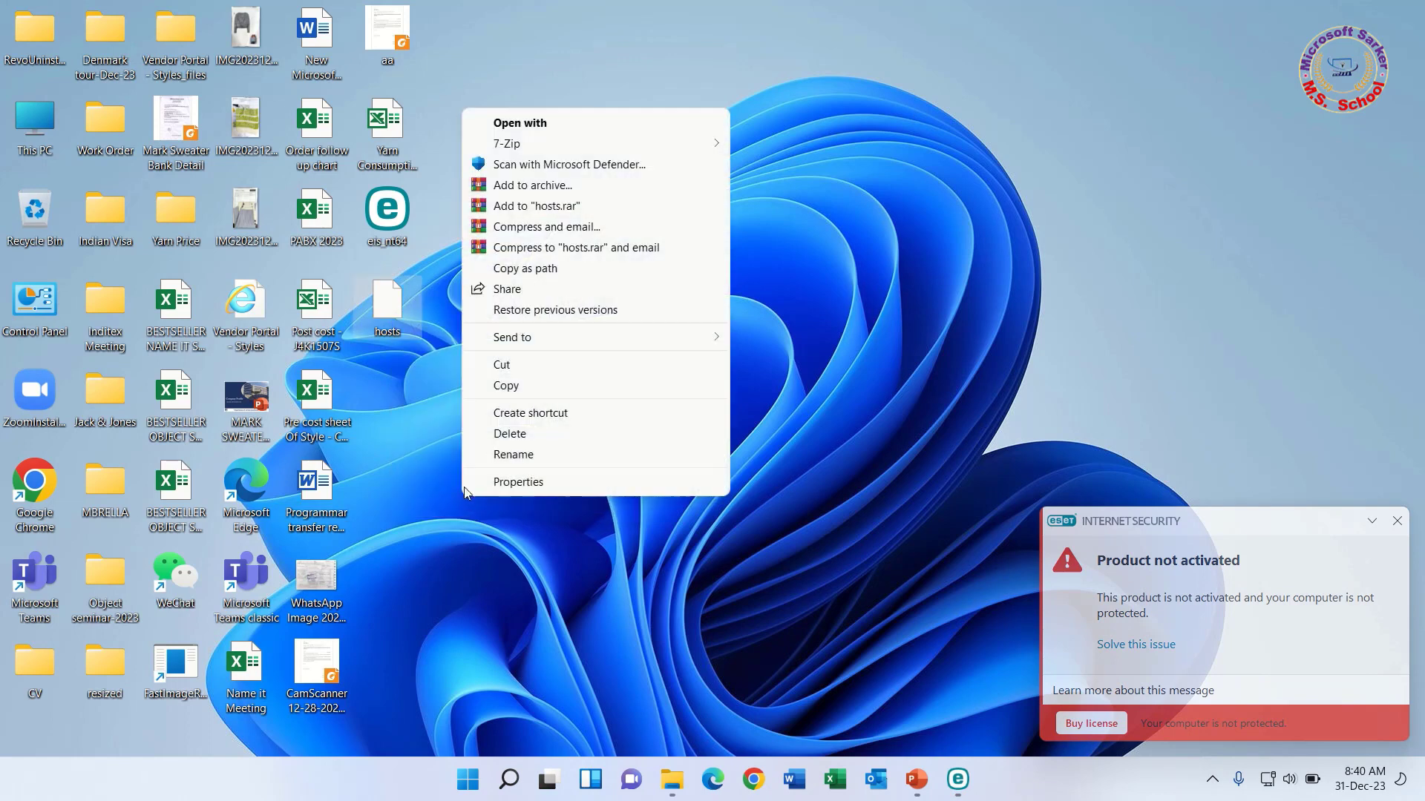
click(497, 454)
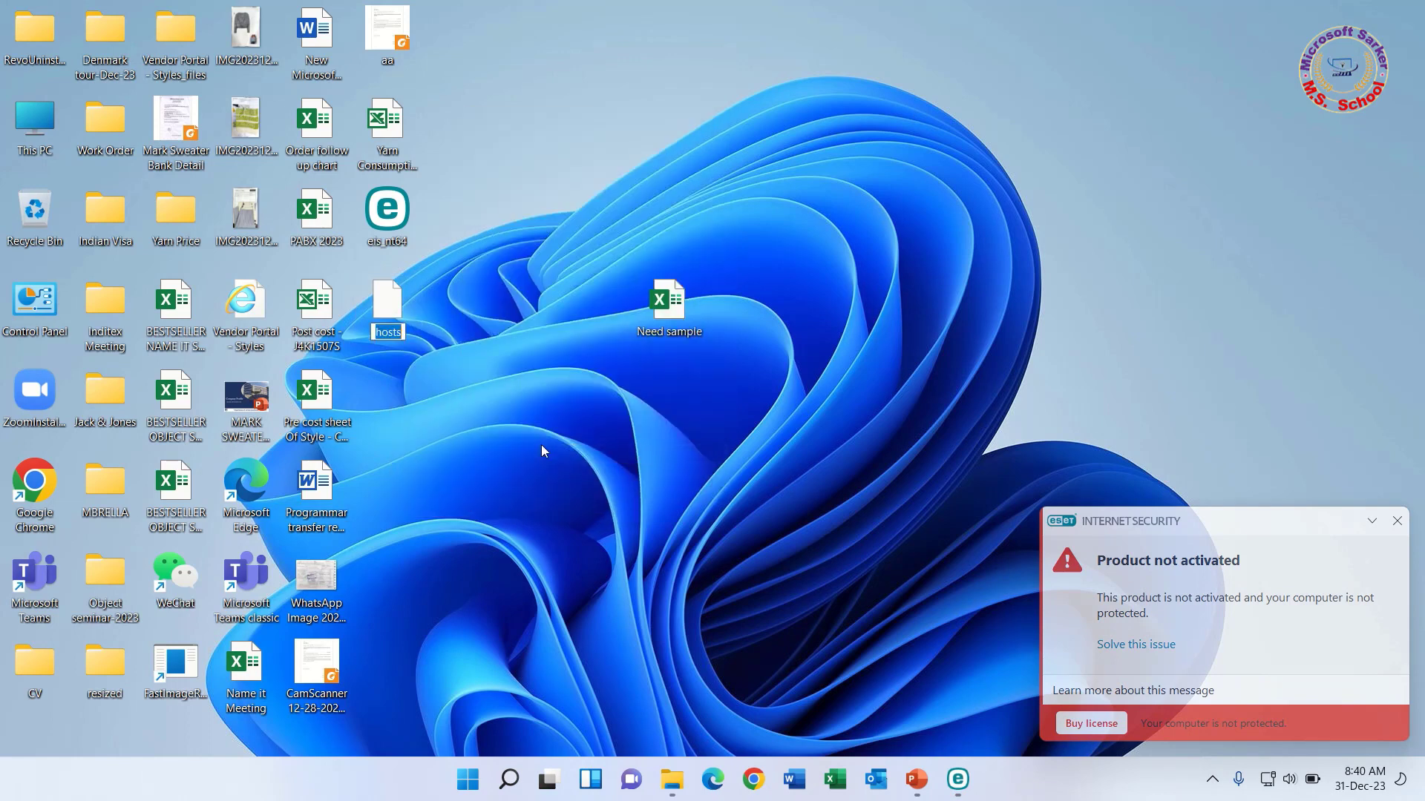
key(End)
text(.txt6)
key(BackSpace)
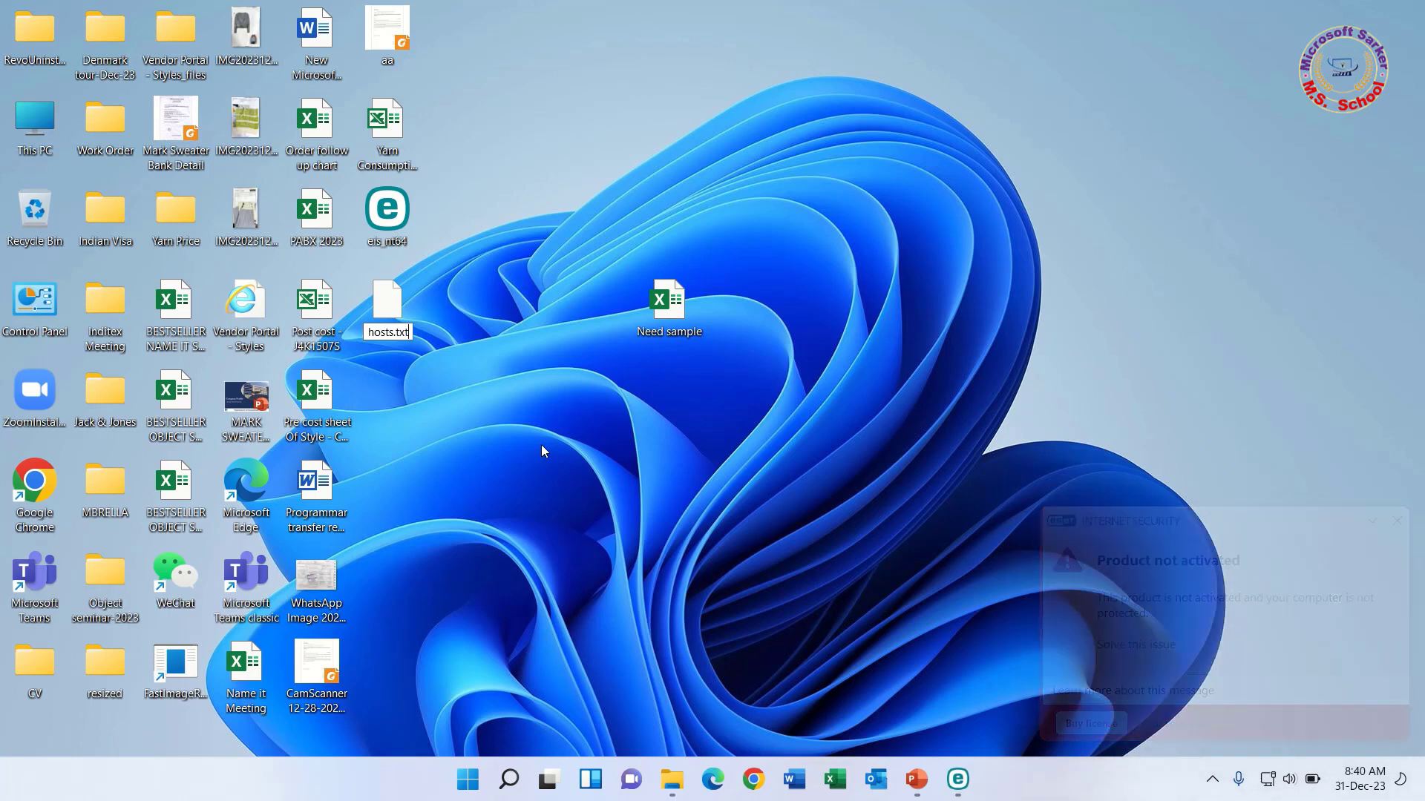
key(Return)
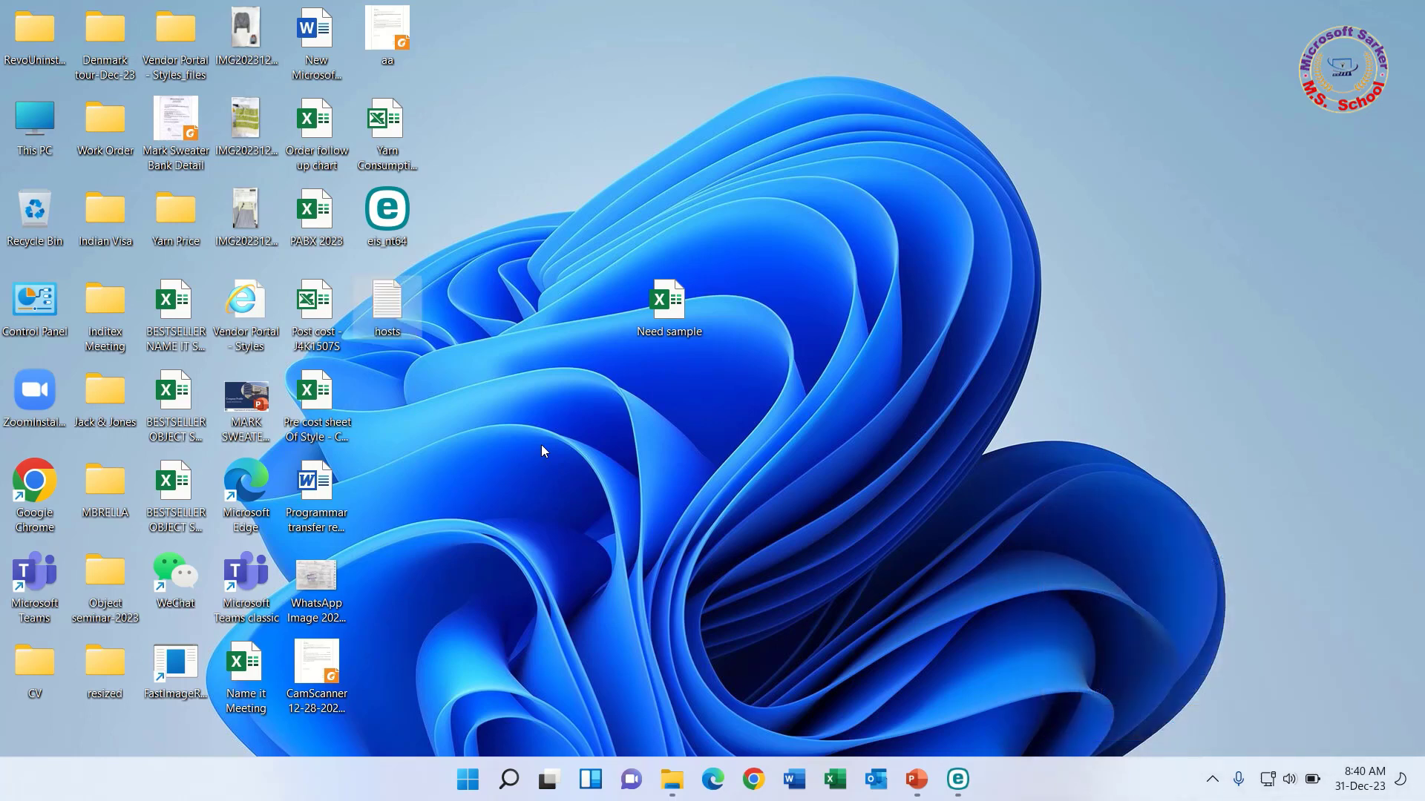
Open hosts.txt in Notepad and delete the 0.0.0.0 edf.eset.com and expire.eset.com lines.
double_click(386, 304)
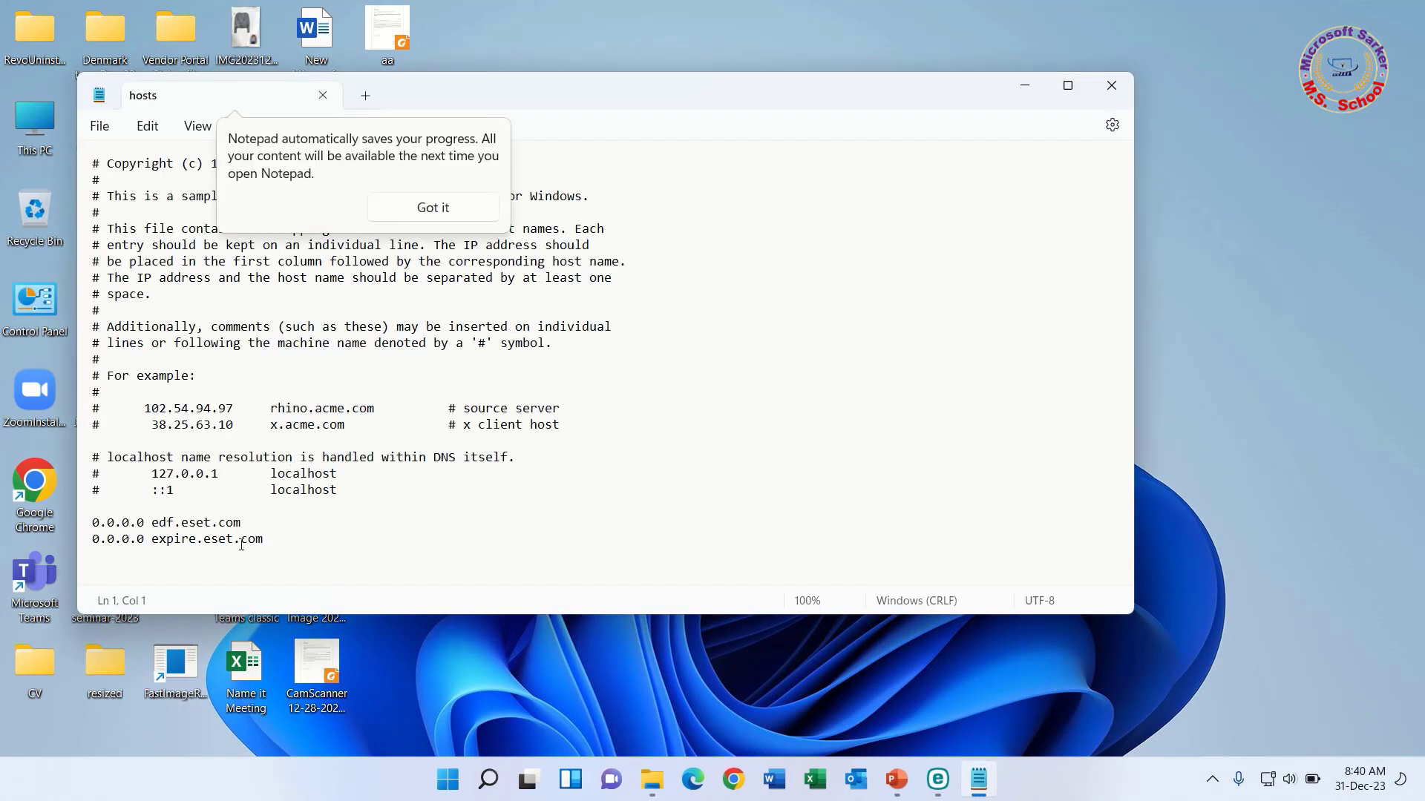
click(389, 342)
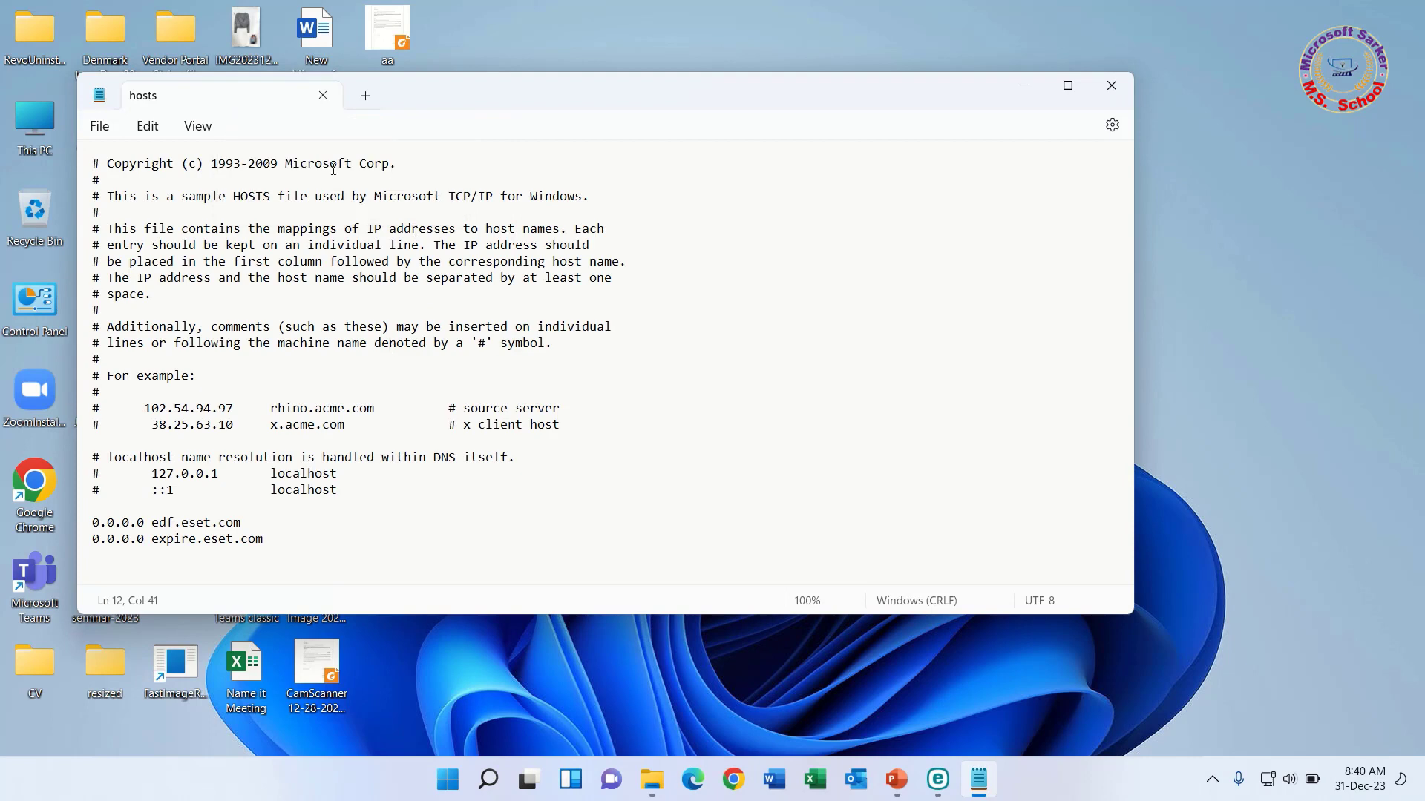
drag(276, 539, 89, 526)
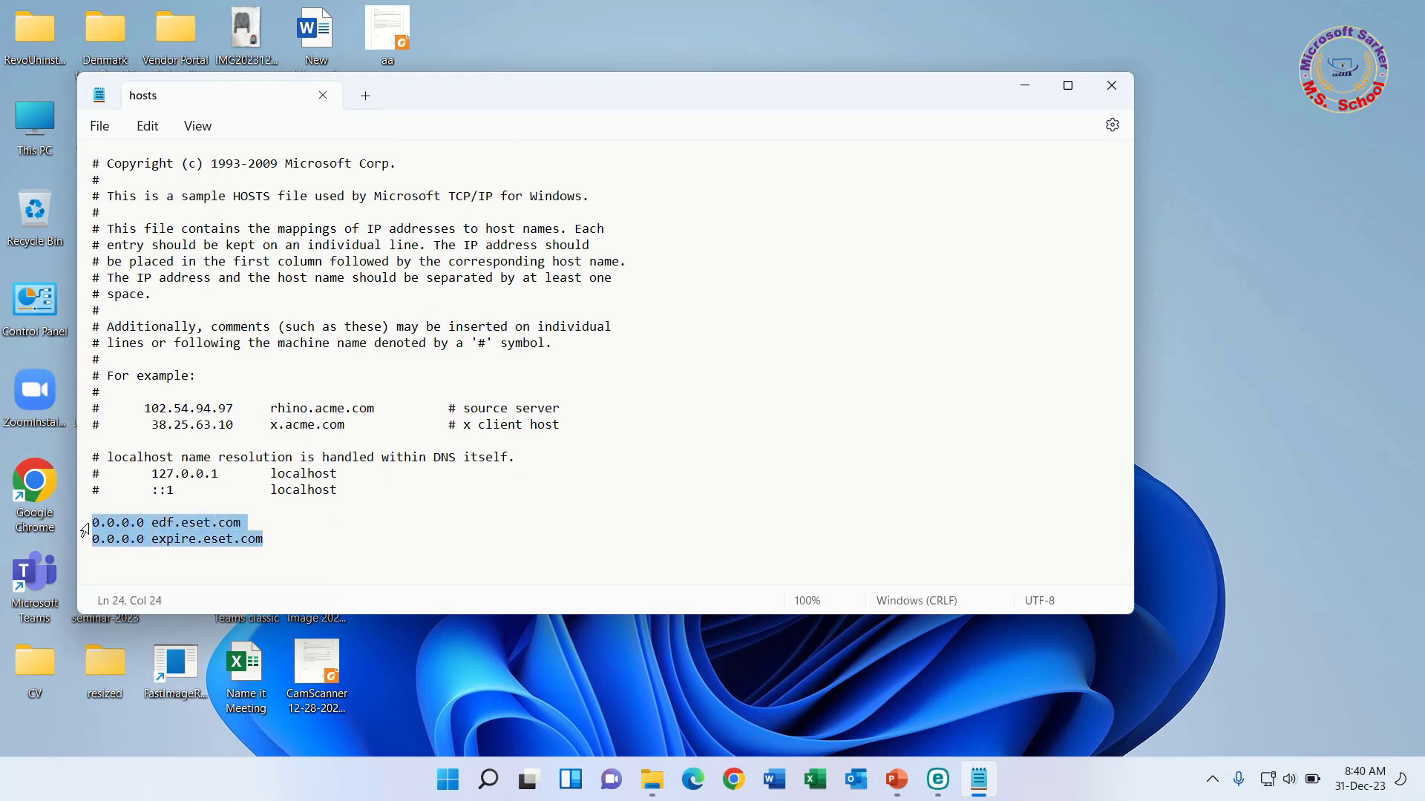
key(Delete)
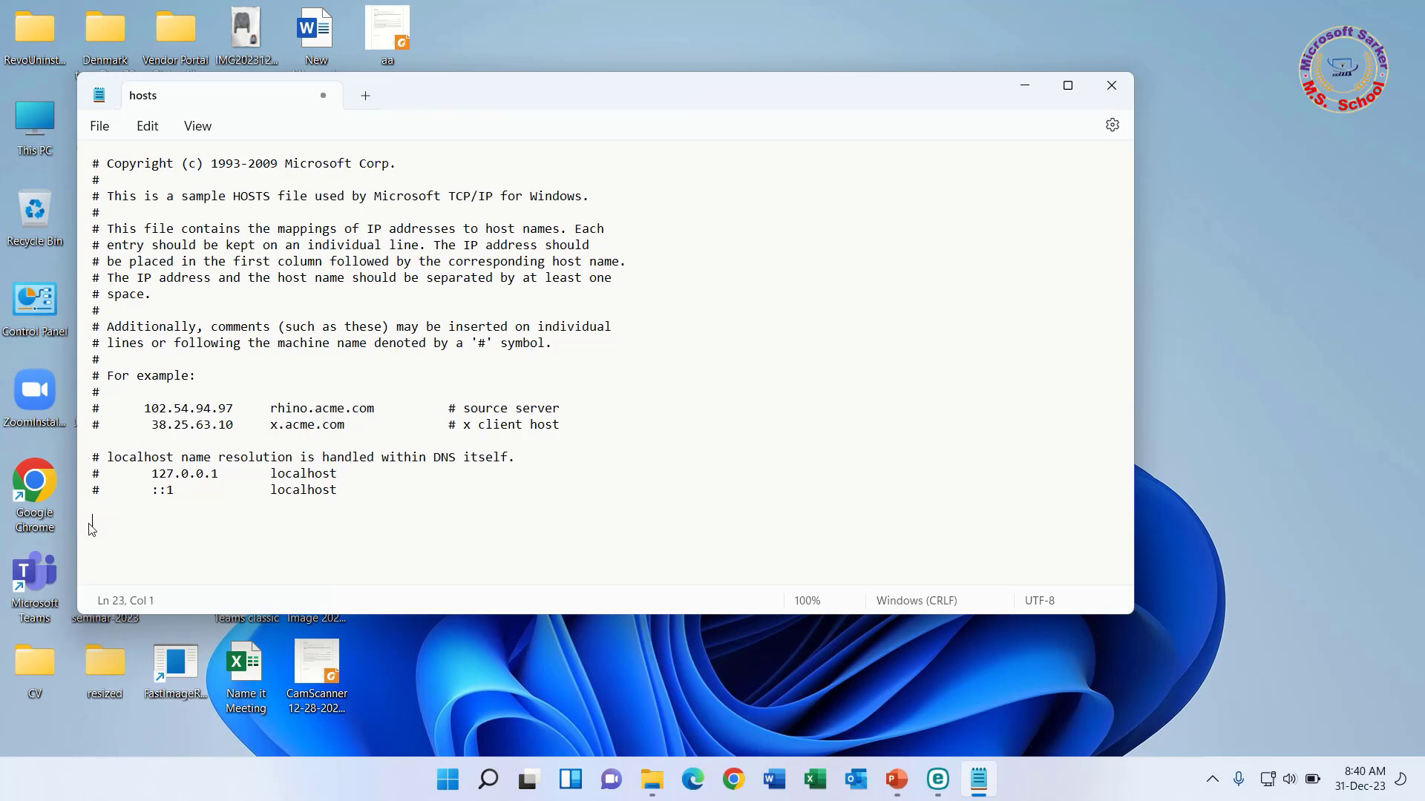
Save the edited hosts file and close Notepad.
click(101, 127)
click(141, 251)
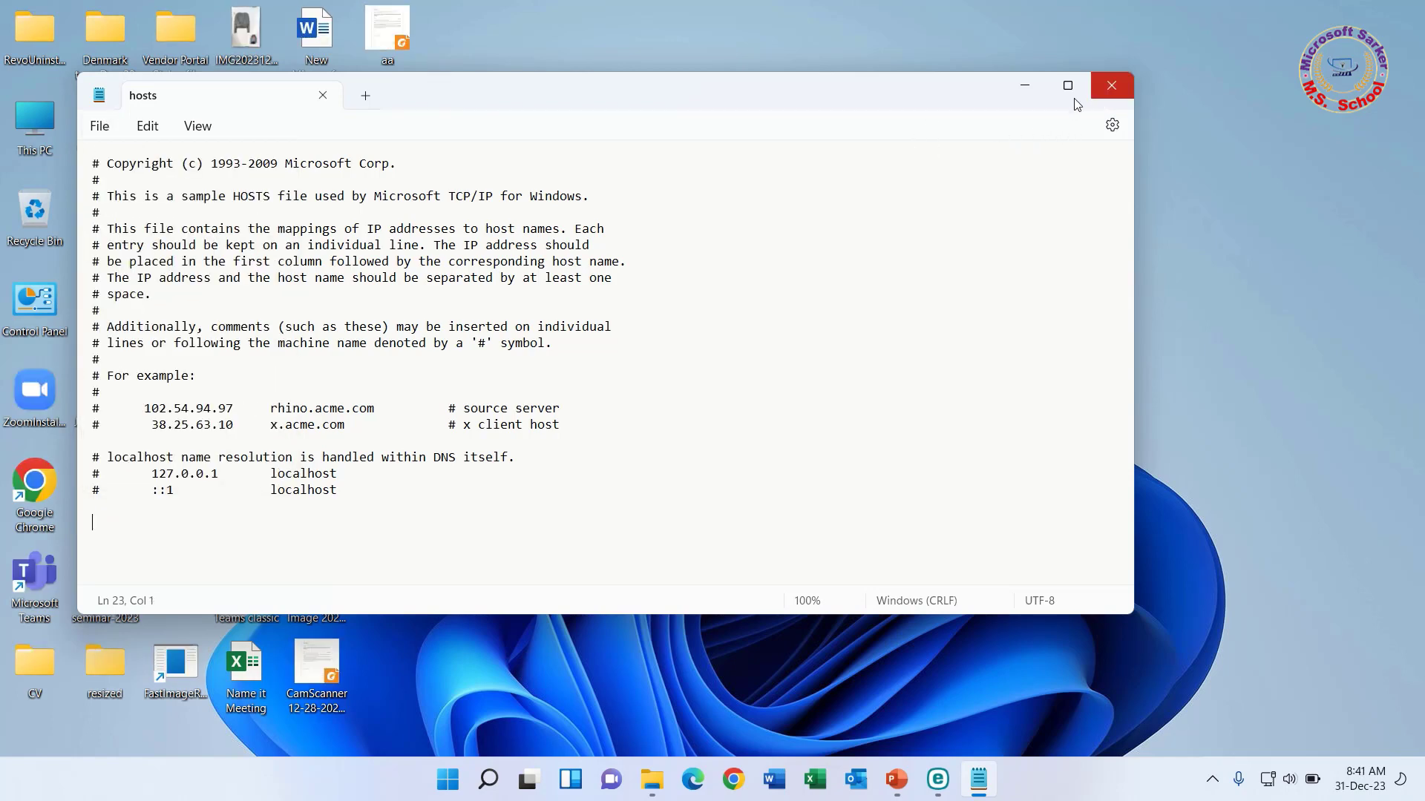
click(103, 131)
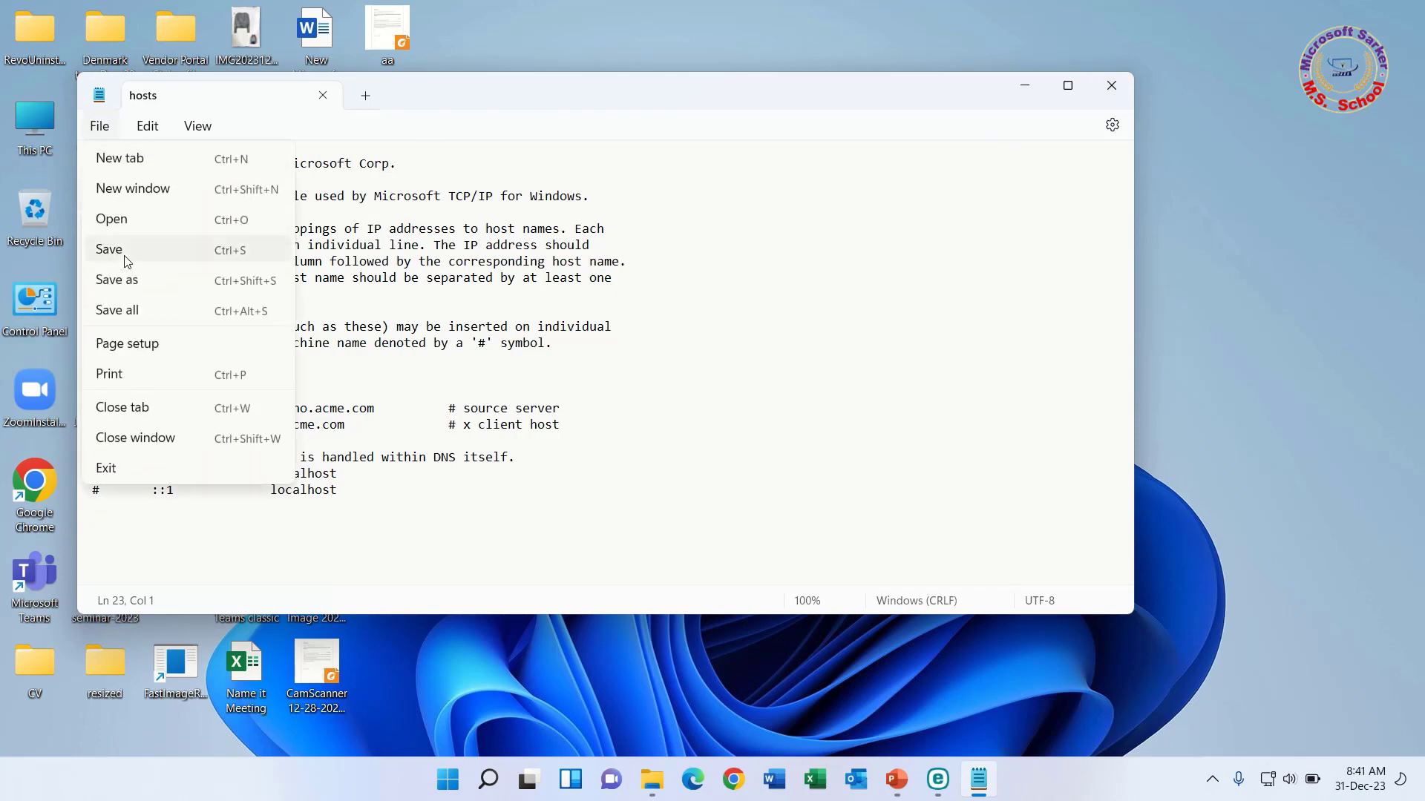
click(124, 250)
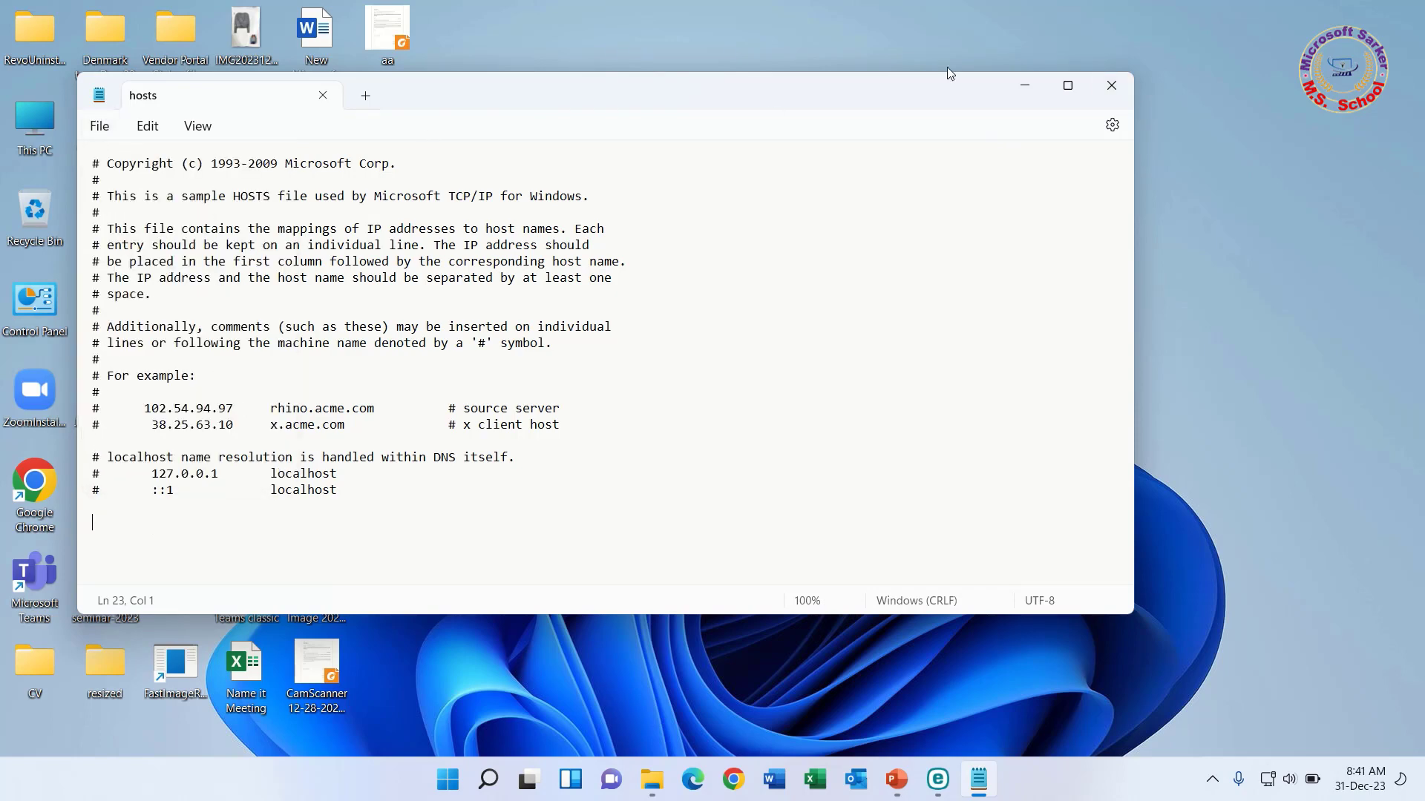
click(1113, 88)
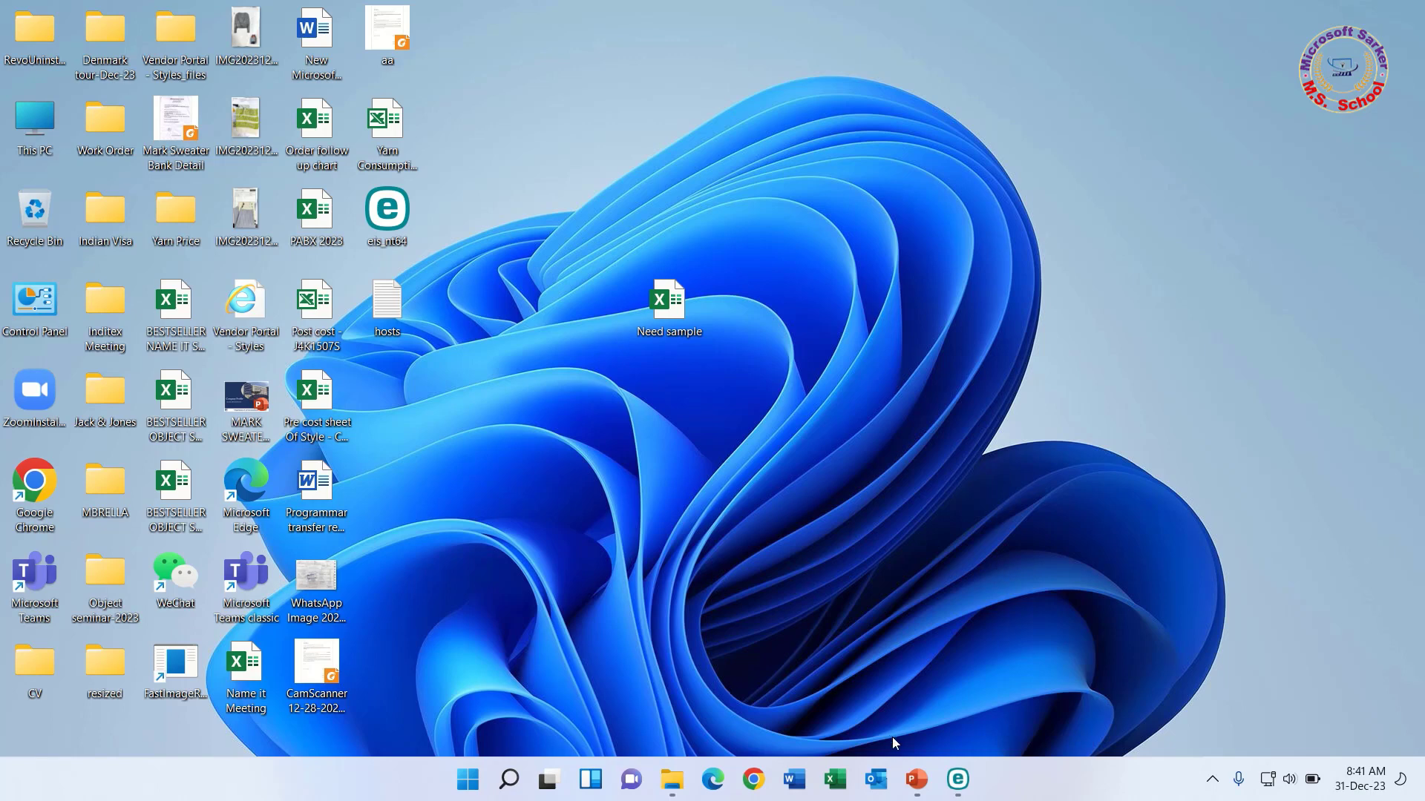
Delete the original hosts in etc and drag the edited desktop copy in, granting admin permission.
click(671, 780)
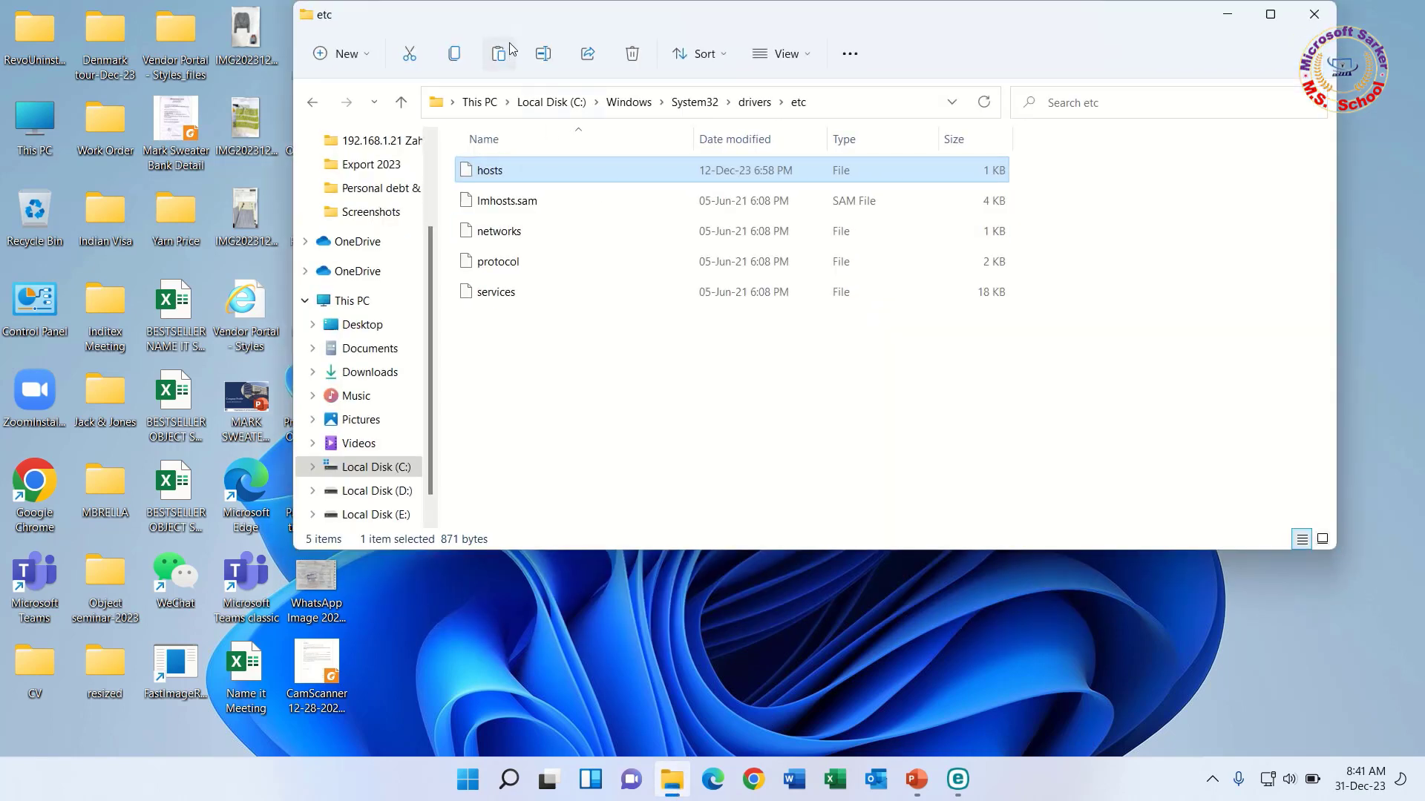
drag(523, 29, 855, 169)
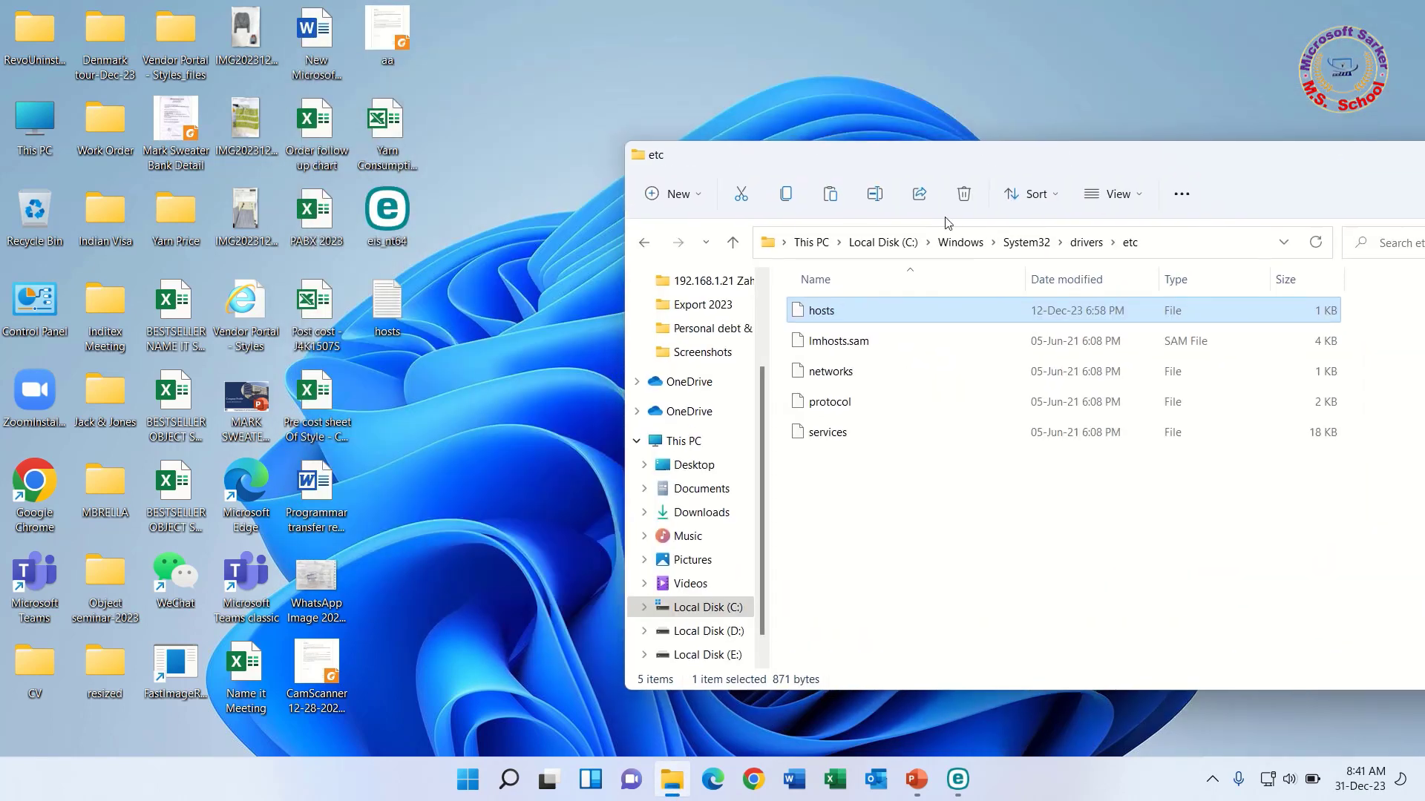
click(964, 193)
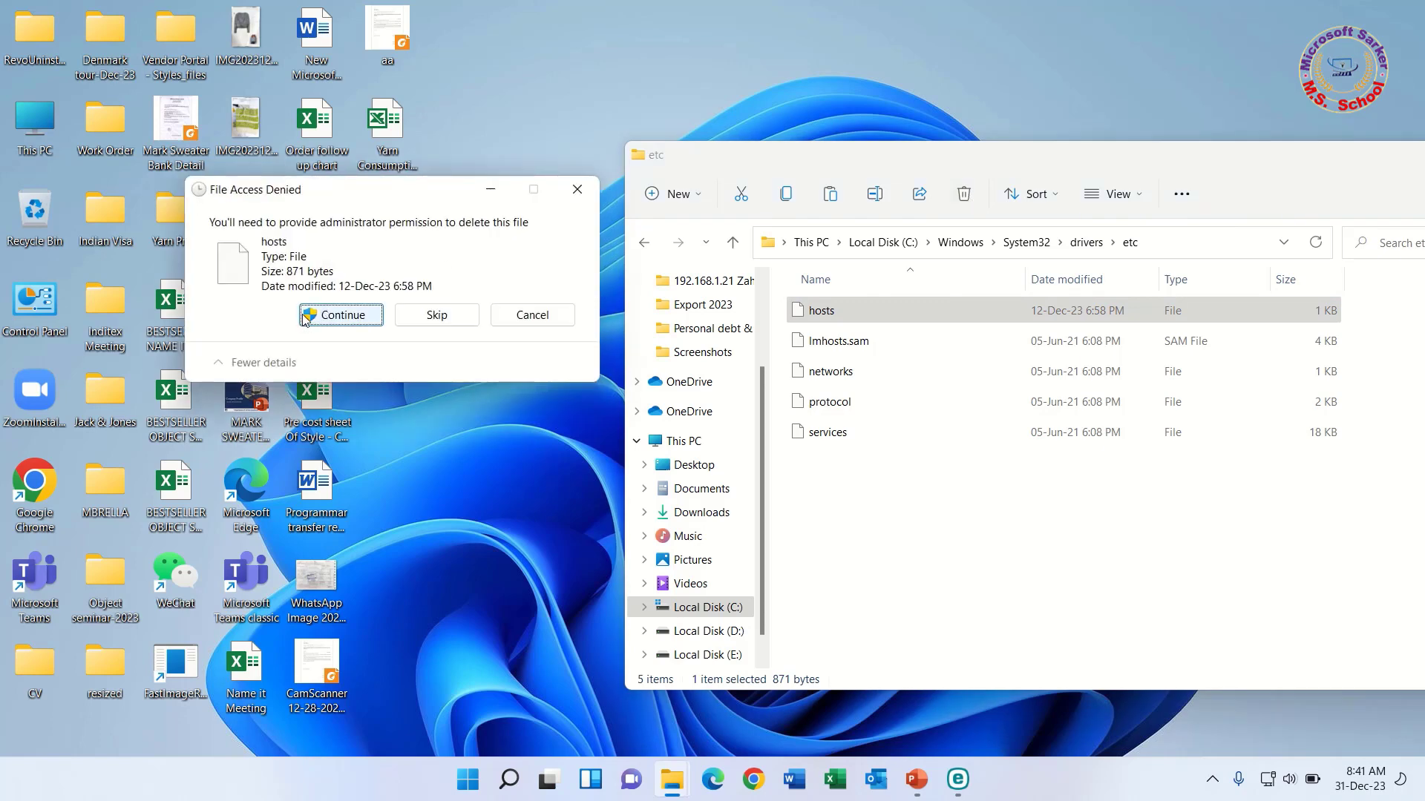
click(305, 320)
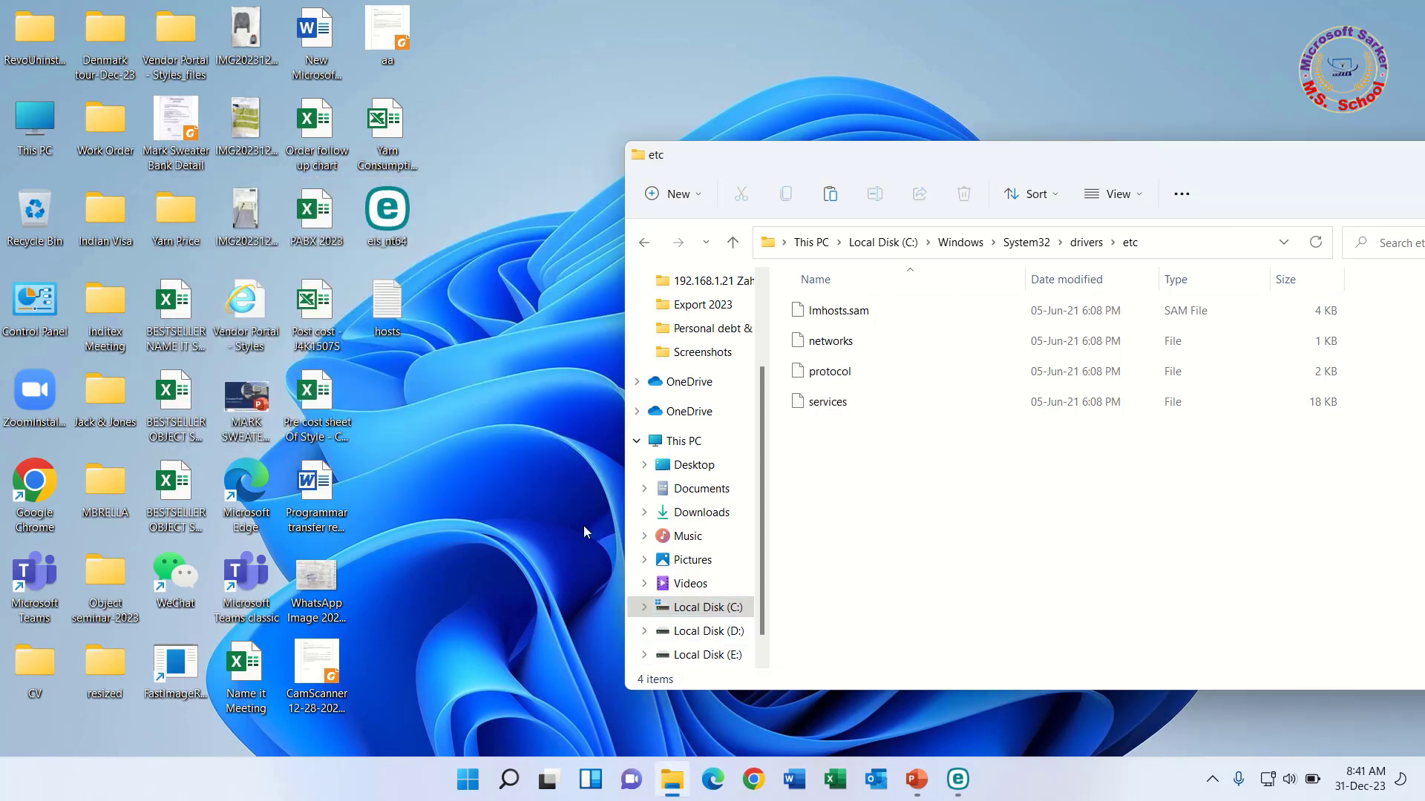
drag(375, 310, 895, 480)
click(665, 304)
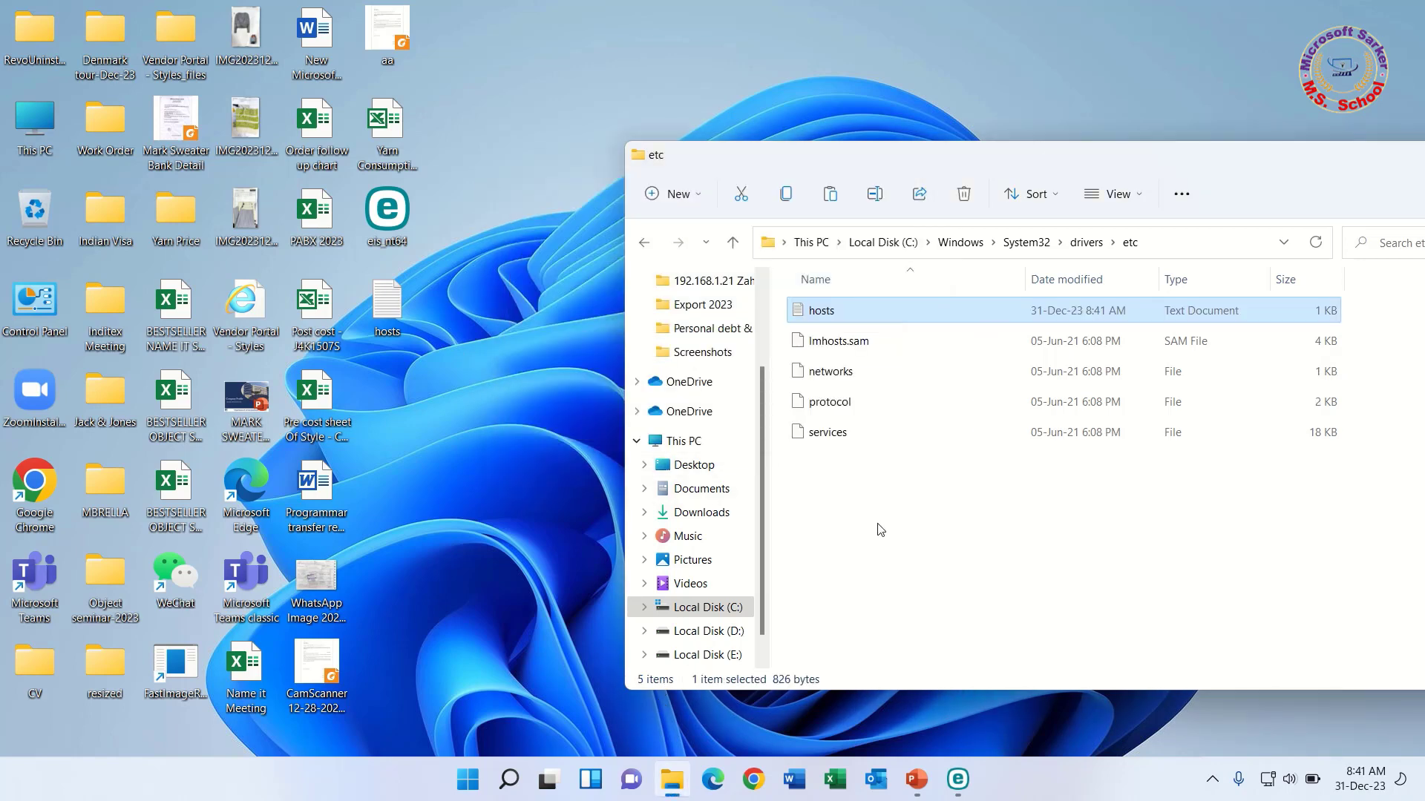
drag(1205, 157, 857, 114)
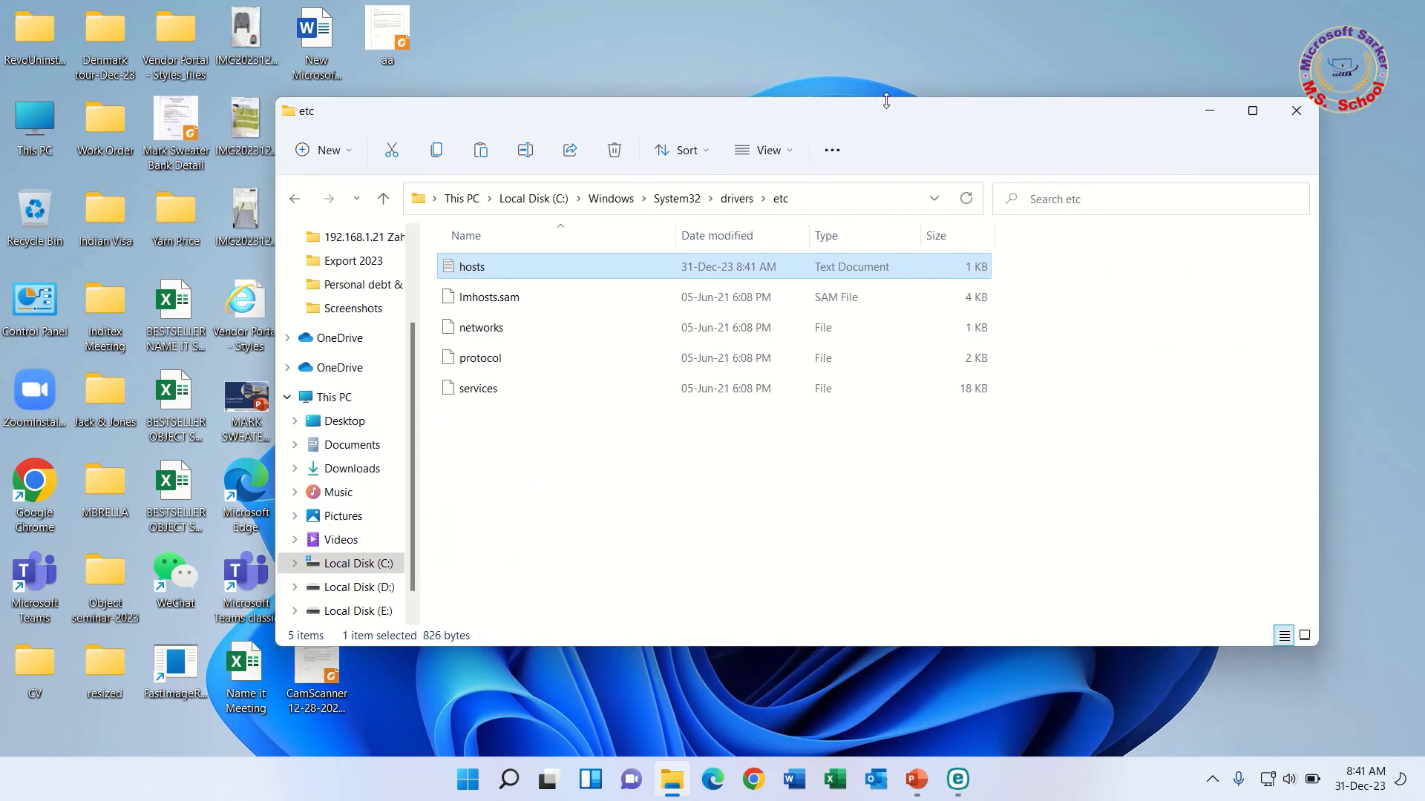
Reopen ESET's purchased license key activation and paste the key.
click(1210, 112)
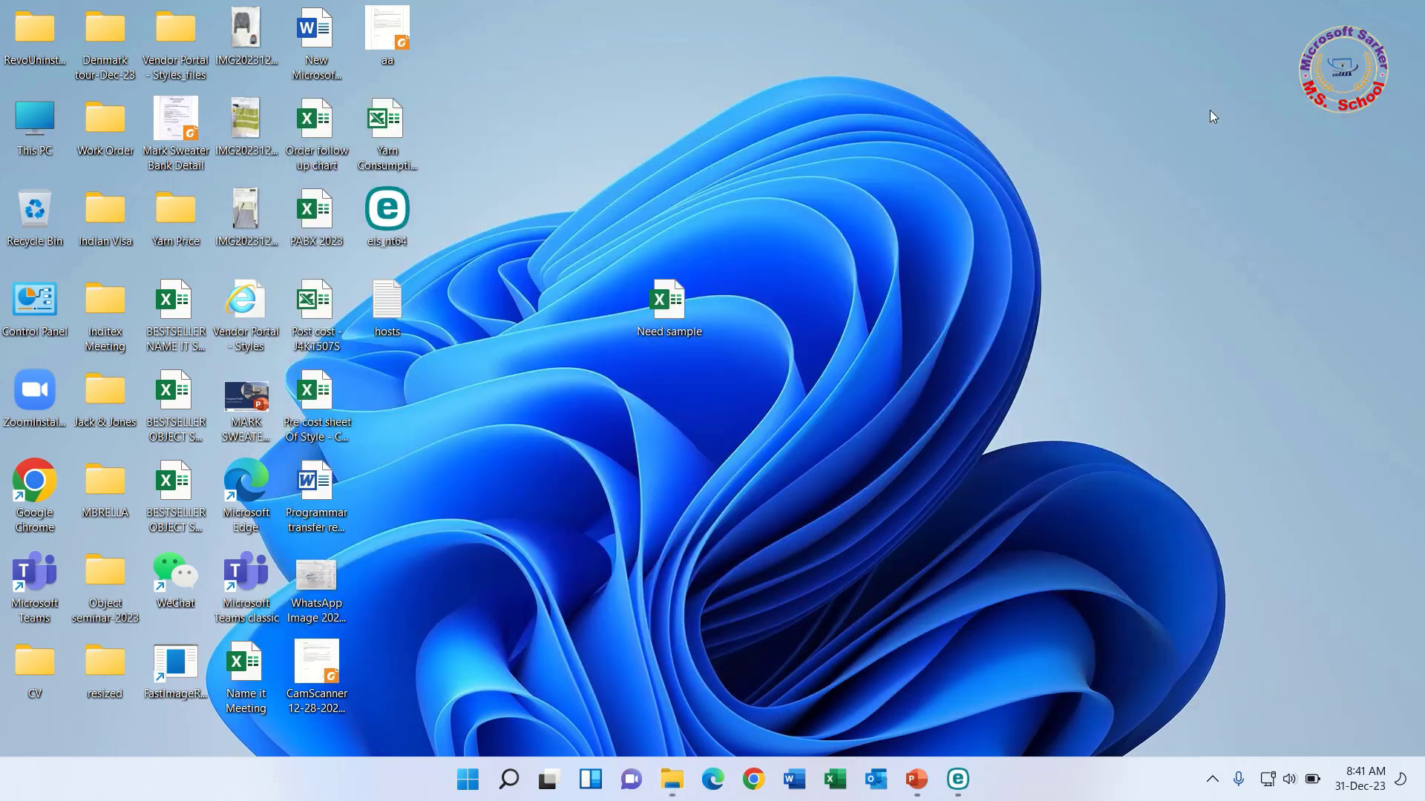
click(963, 780)
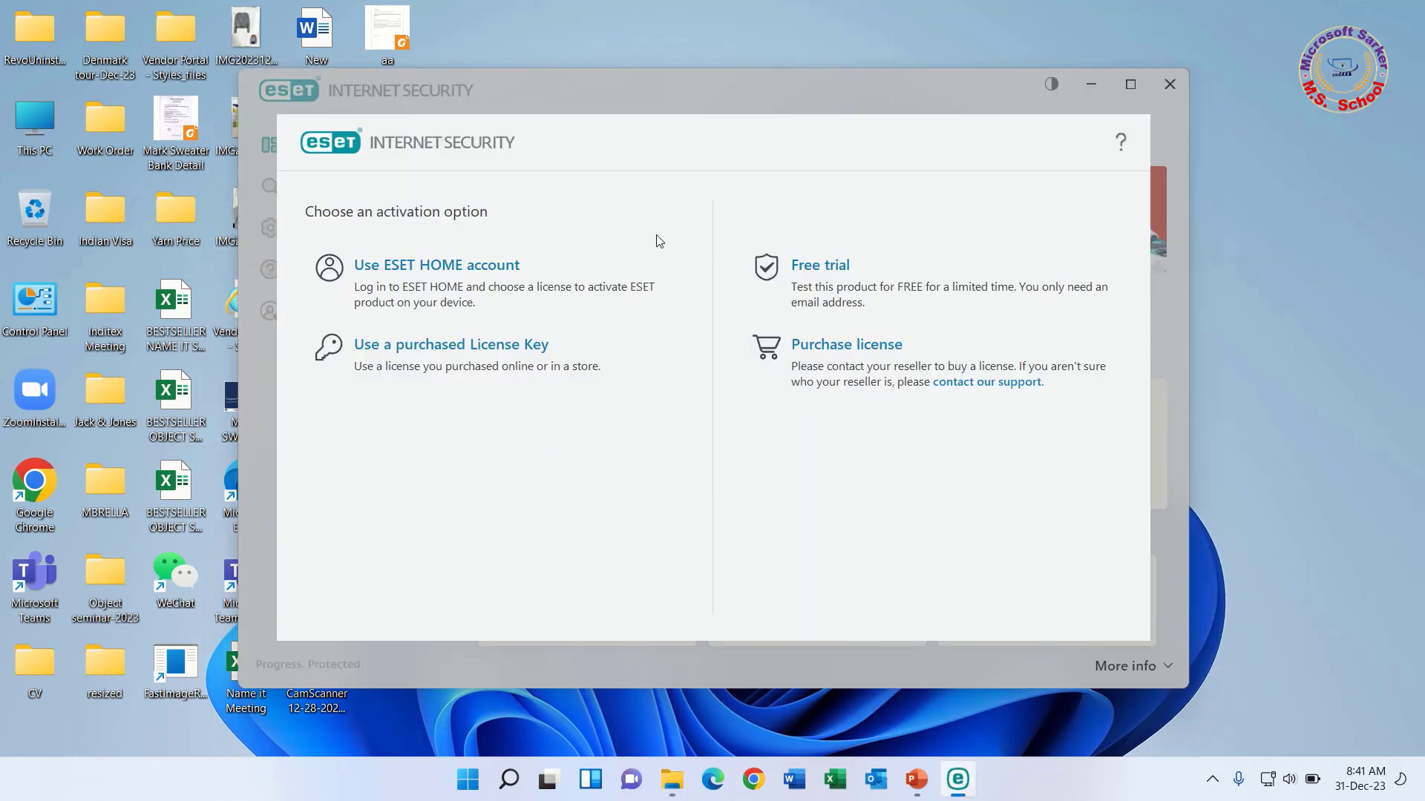
click(468, 349)
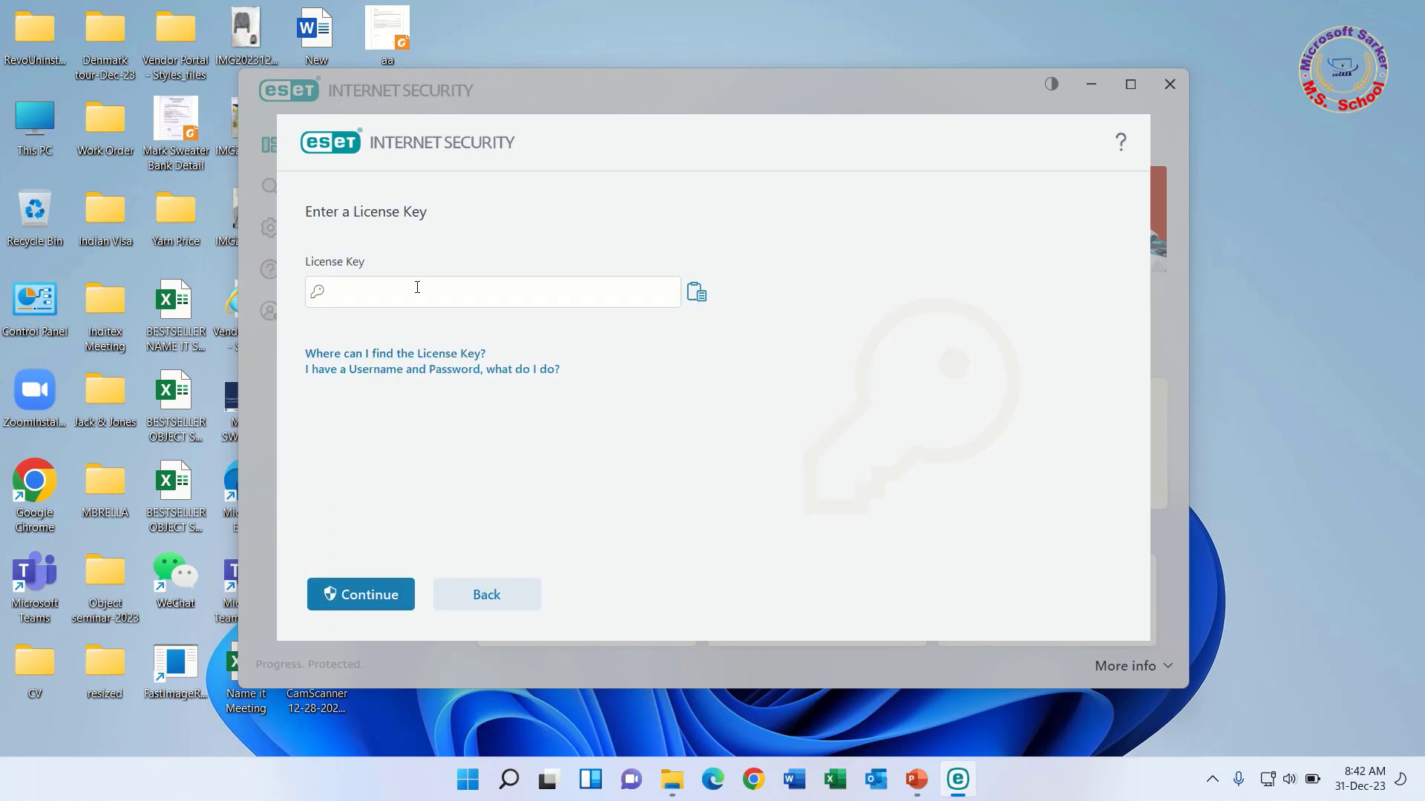
click(417, 287)
click(696, 291)
Copy the key, submit it for verification, and bring up Advanced setup.
double_click(394, 298)
drag(394, 298, 324, 316)
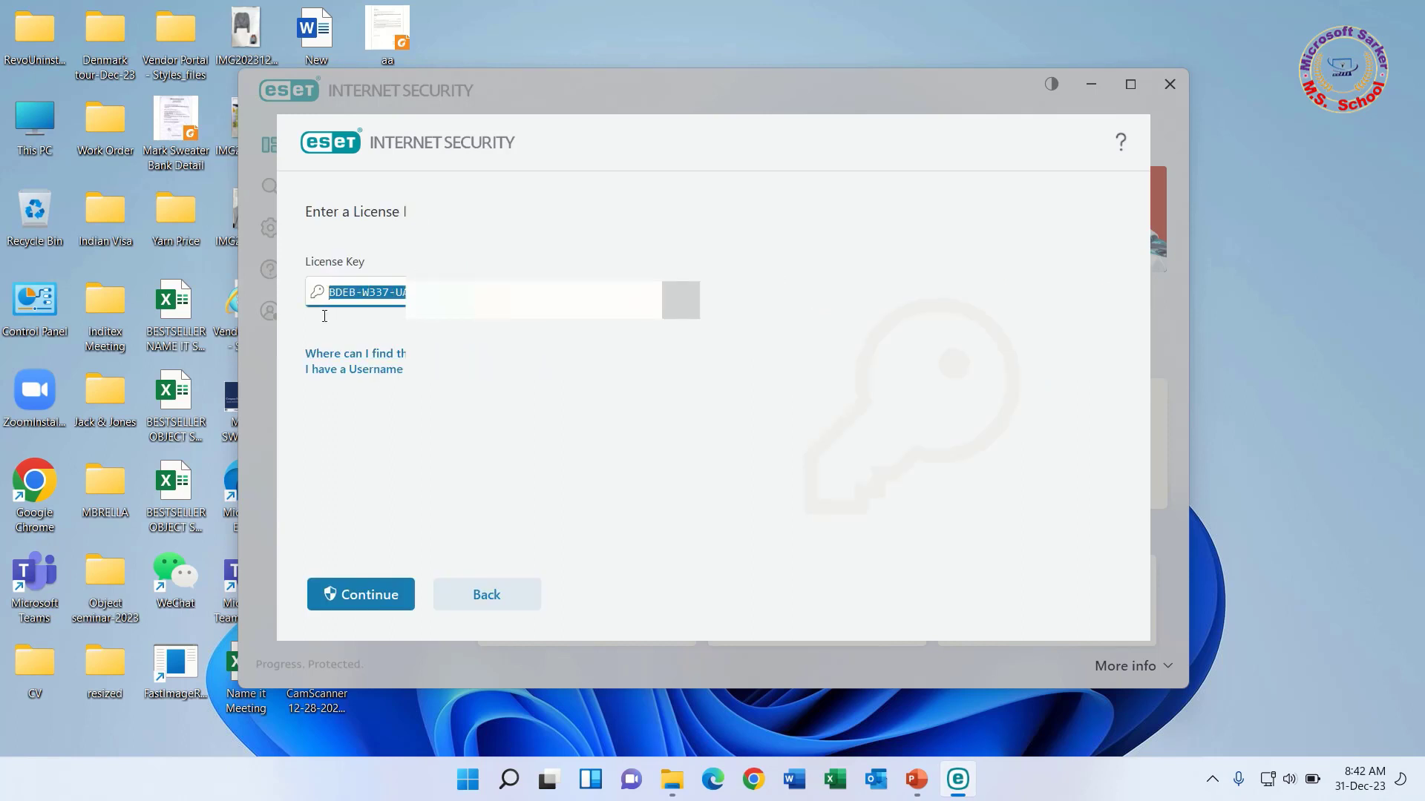
right_click(341, 295)
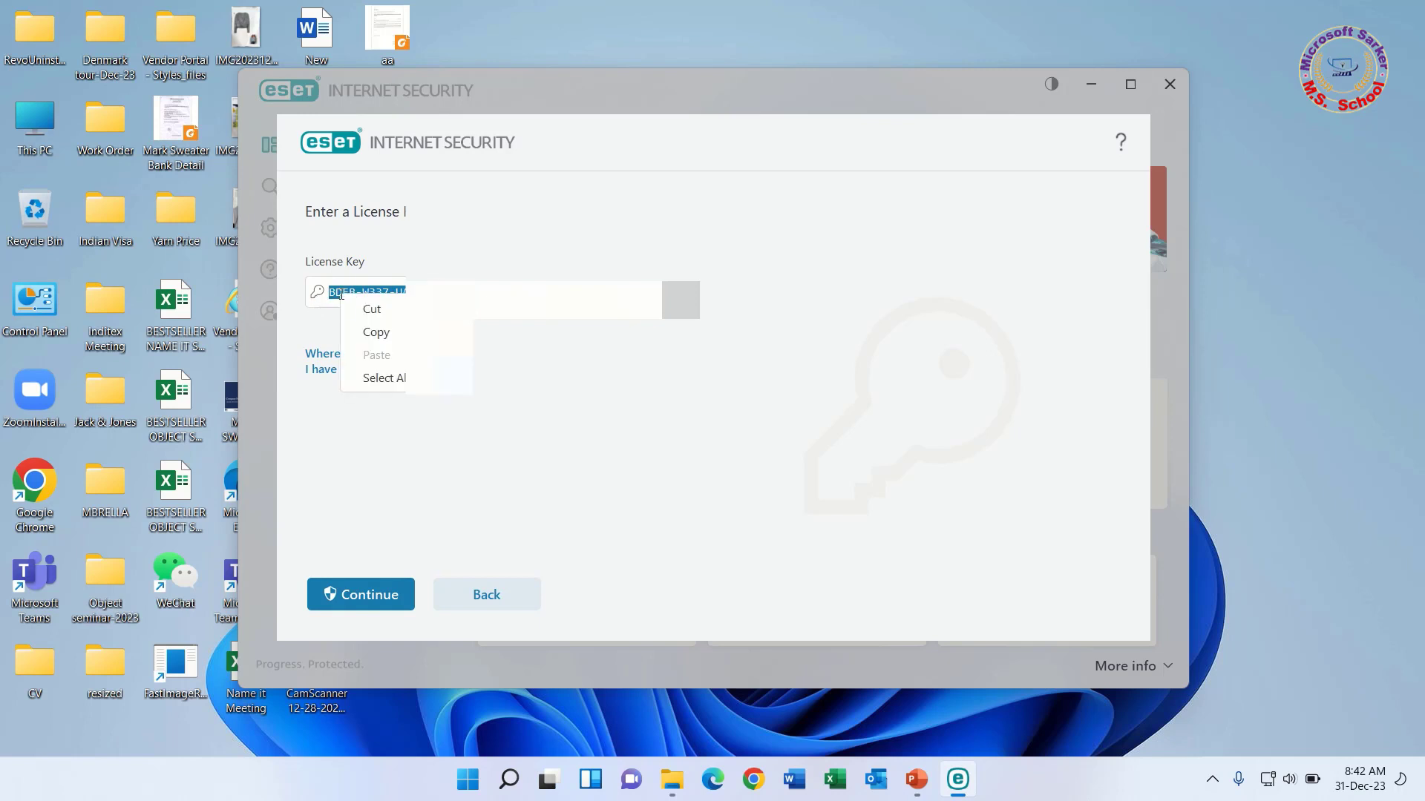
click(373, 334)
click(391, 593)
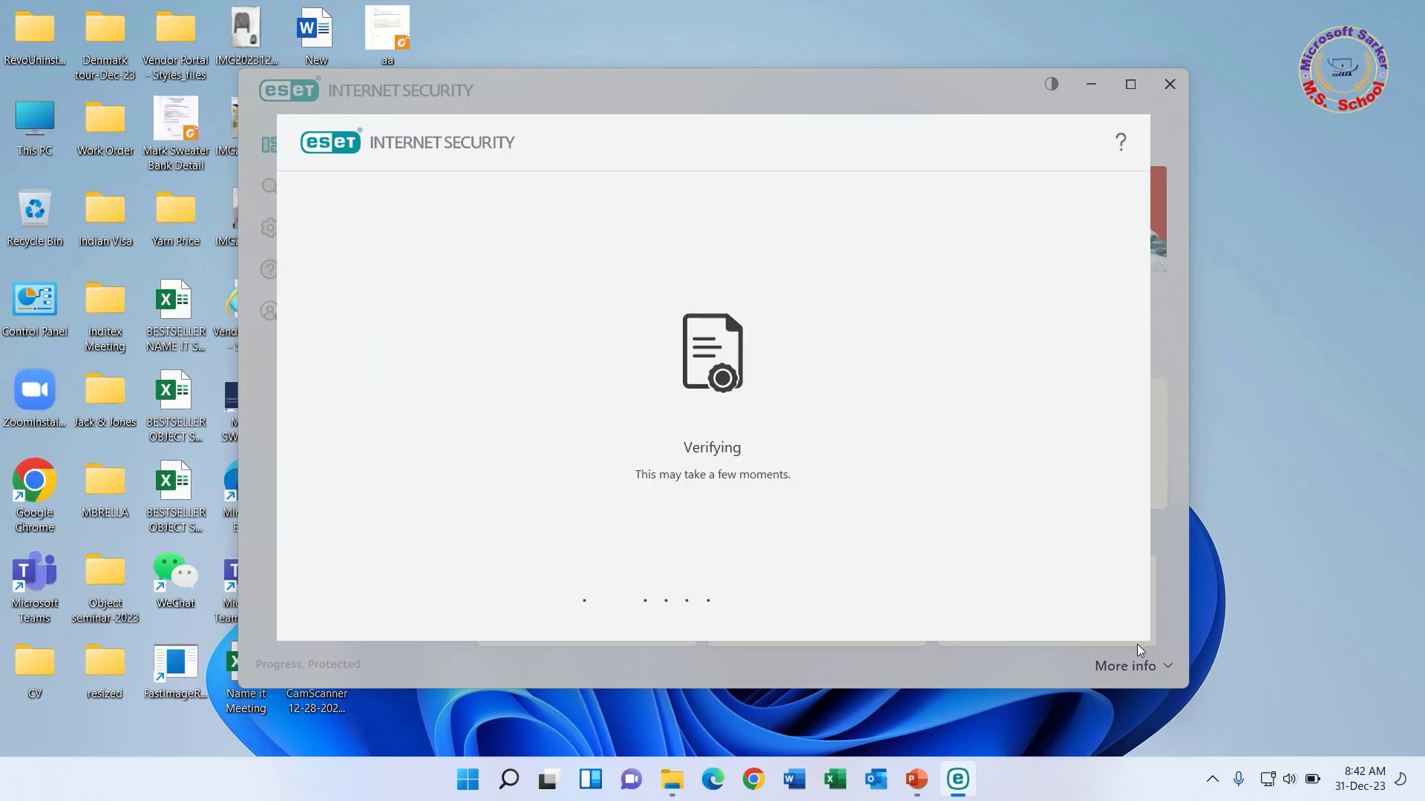
click(1146, 666)
In the advanced Connectivity settings, delete the proxy server address and turn off Use proxy server.
click(1162, 762)
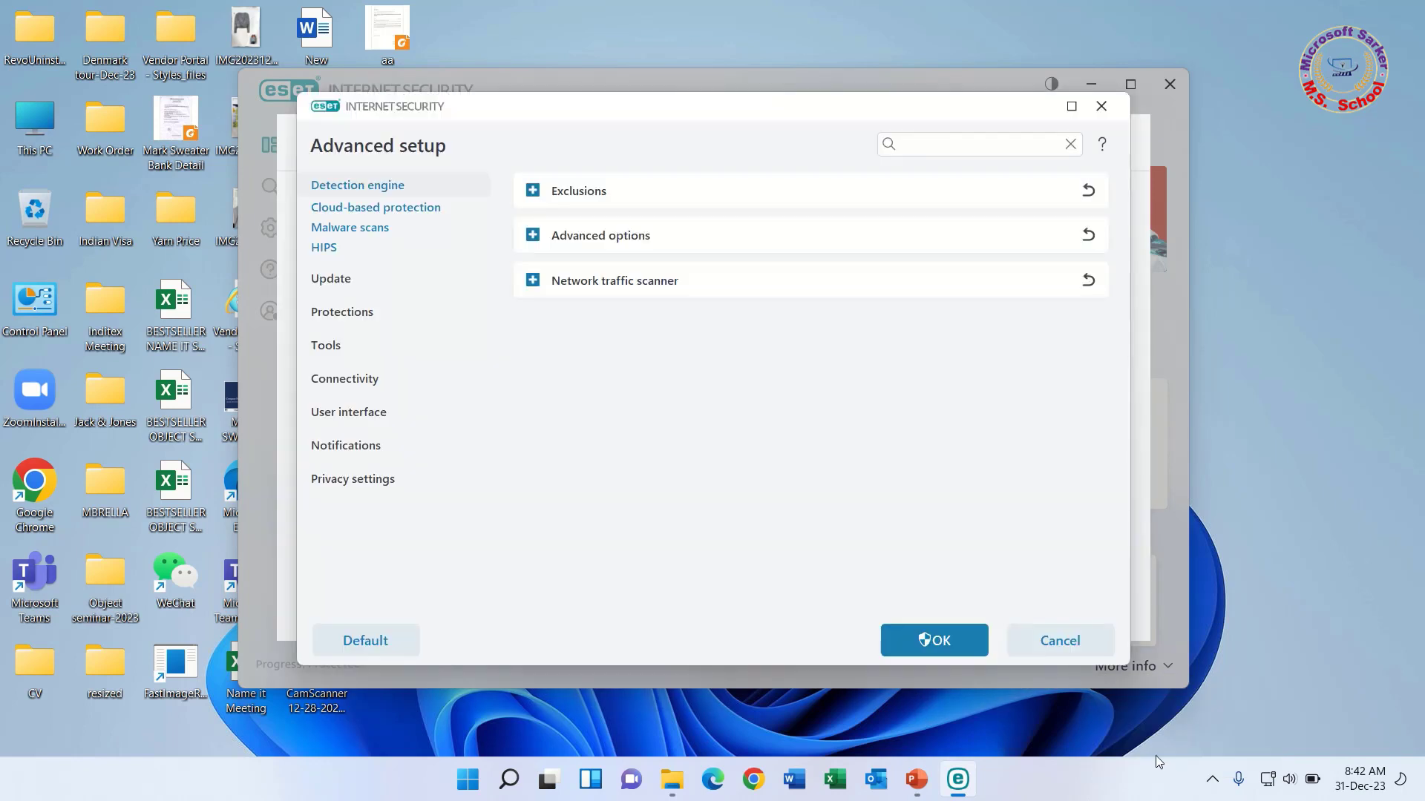
click(352, 387)
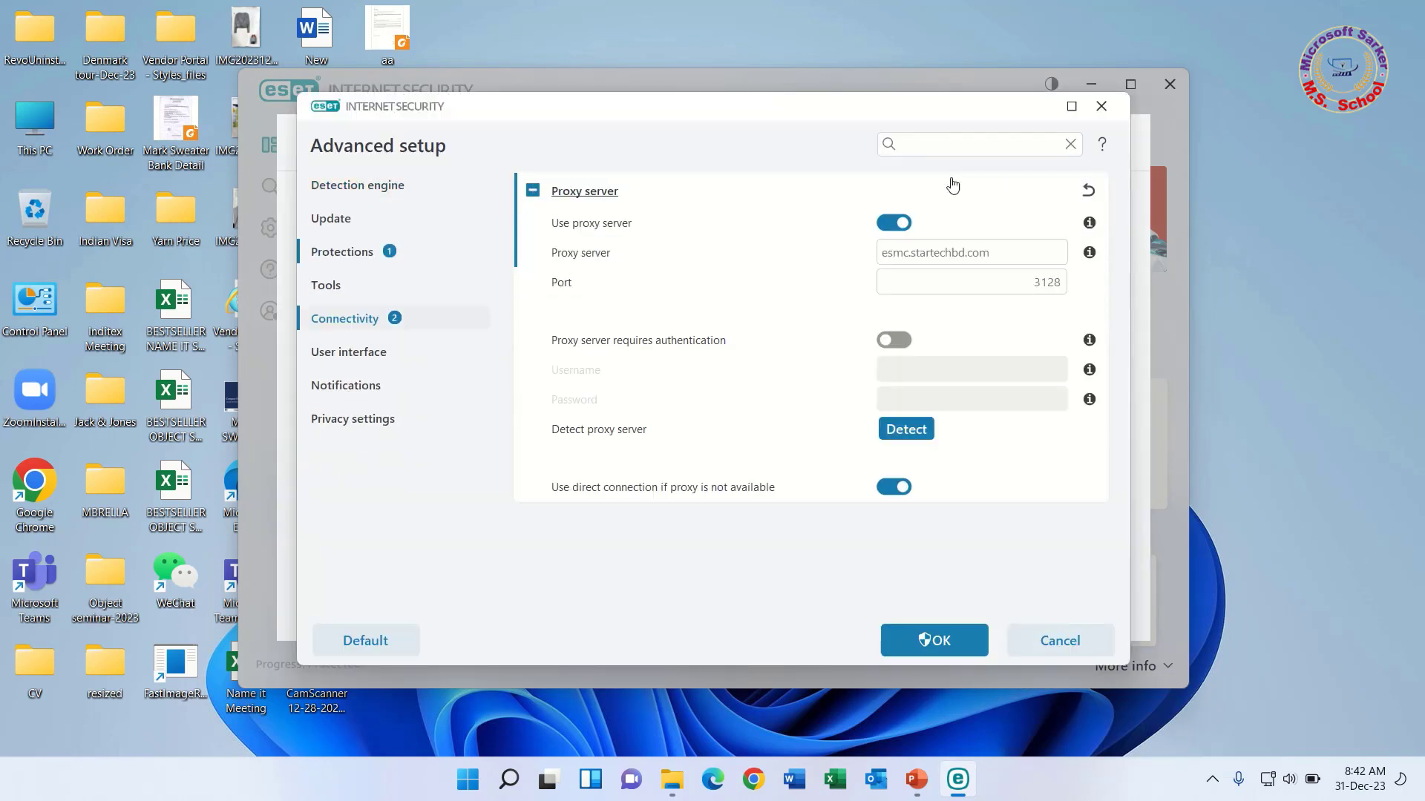
click(888, 224)
click(889, 224)
drag(1005, 252, 789, 295)
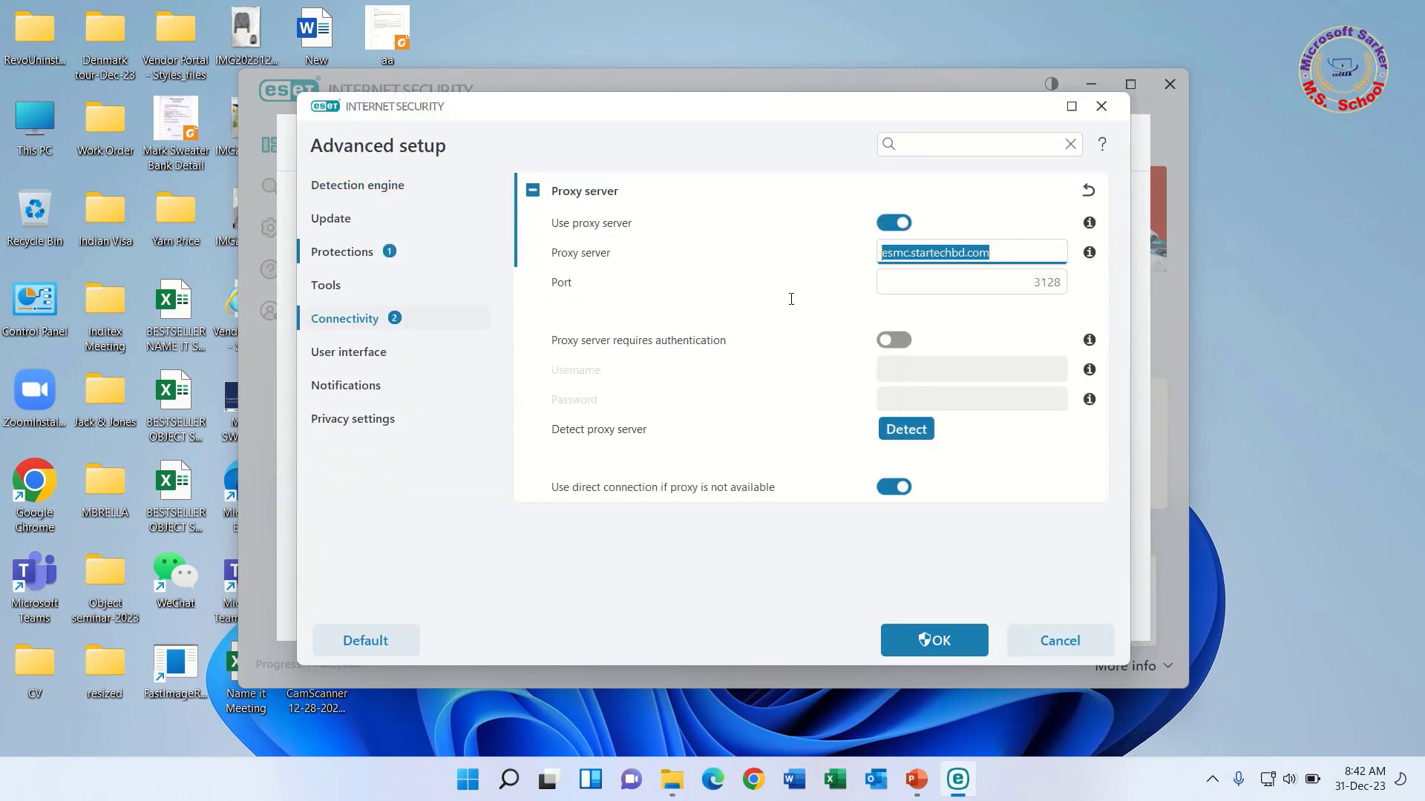
key(BackSpace)
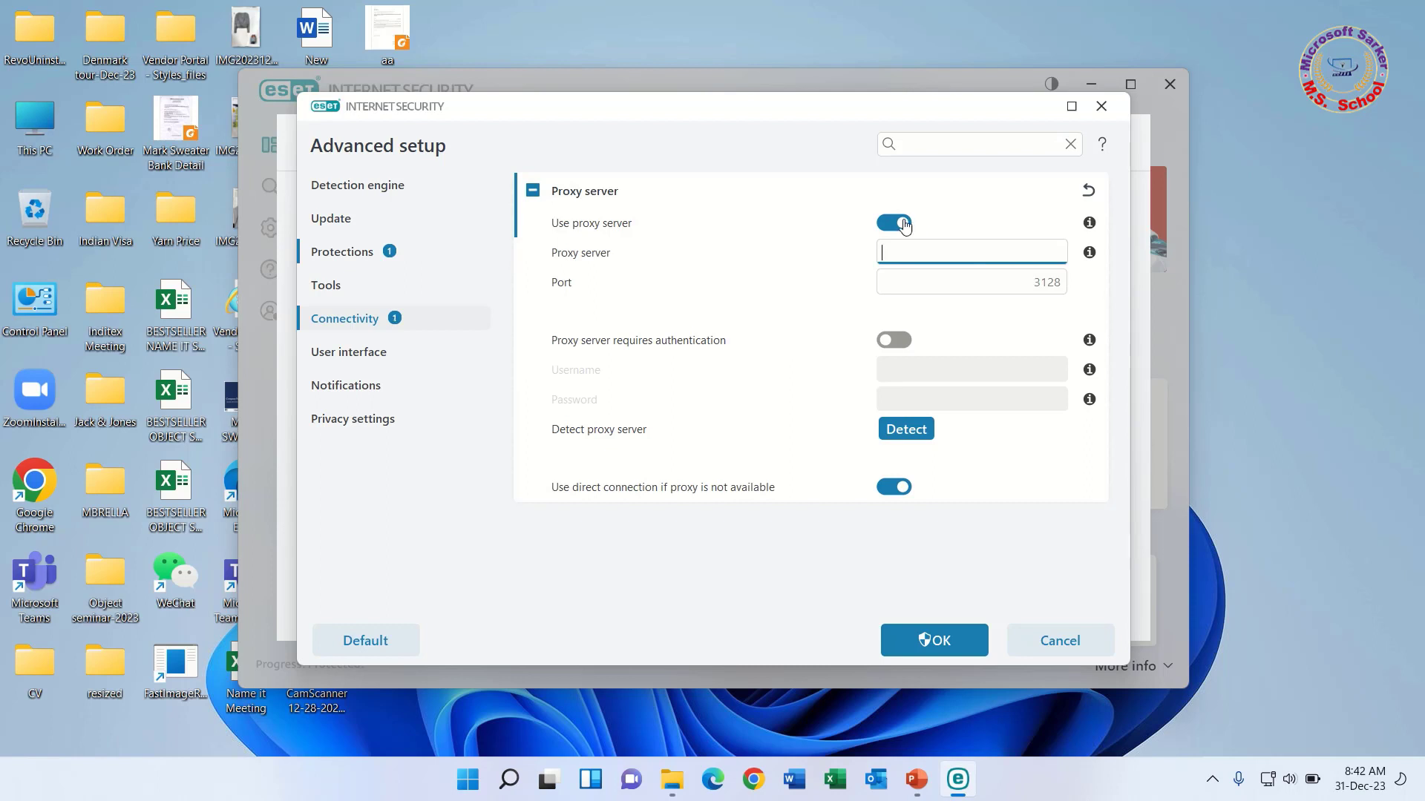
click(897, 223)
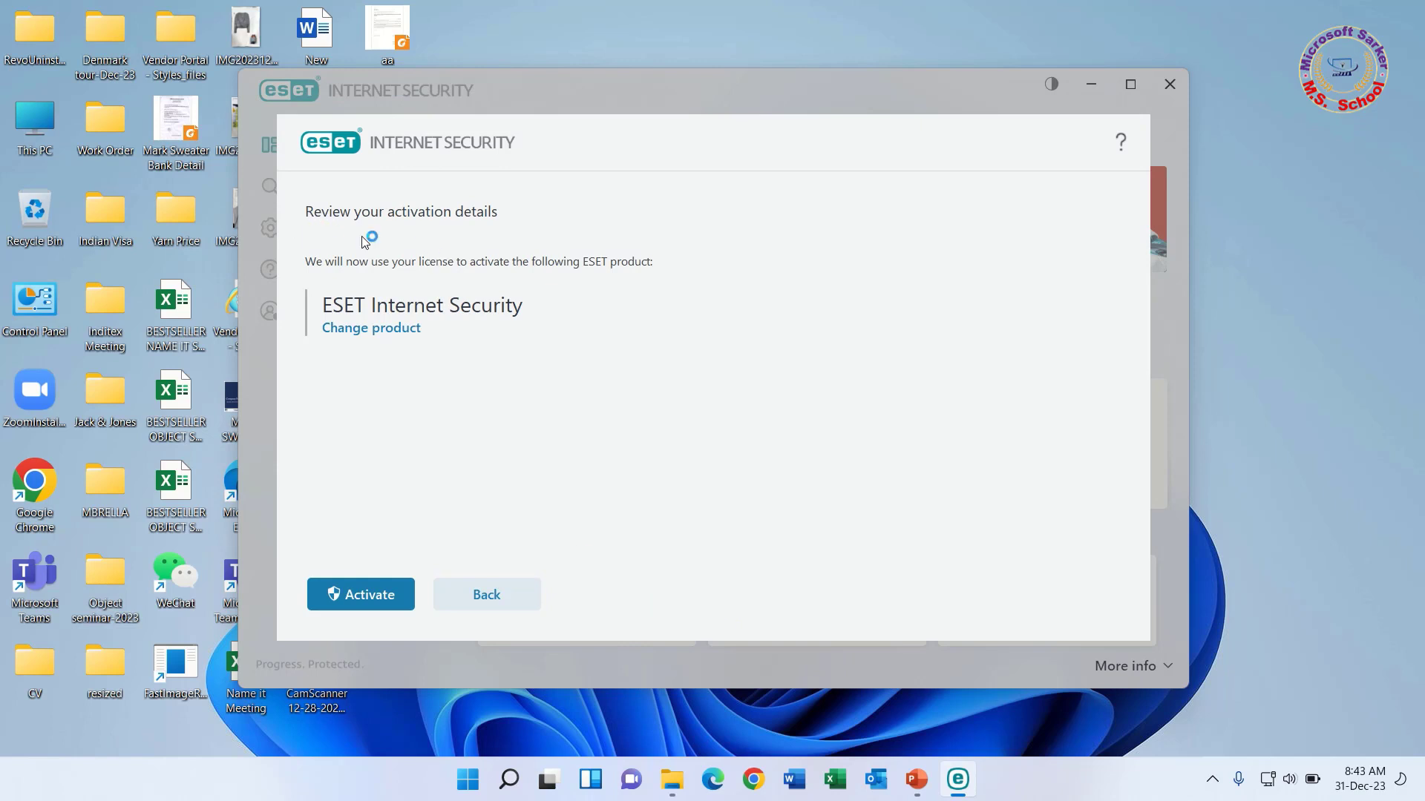
Activate with the license, finish the welcome tour, and start the version 16.2.15.0 update.
click(383, 598)
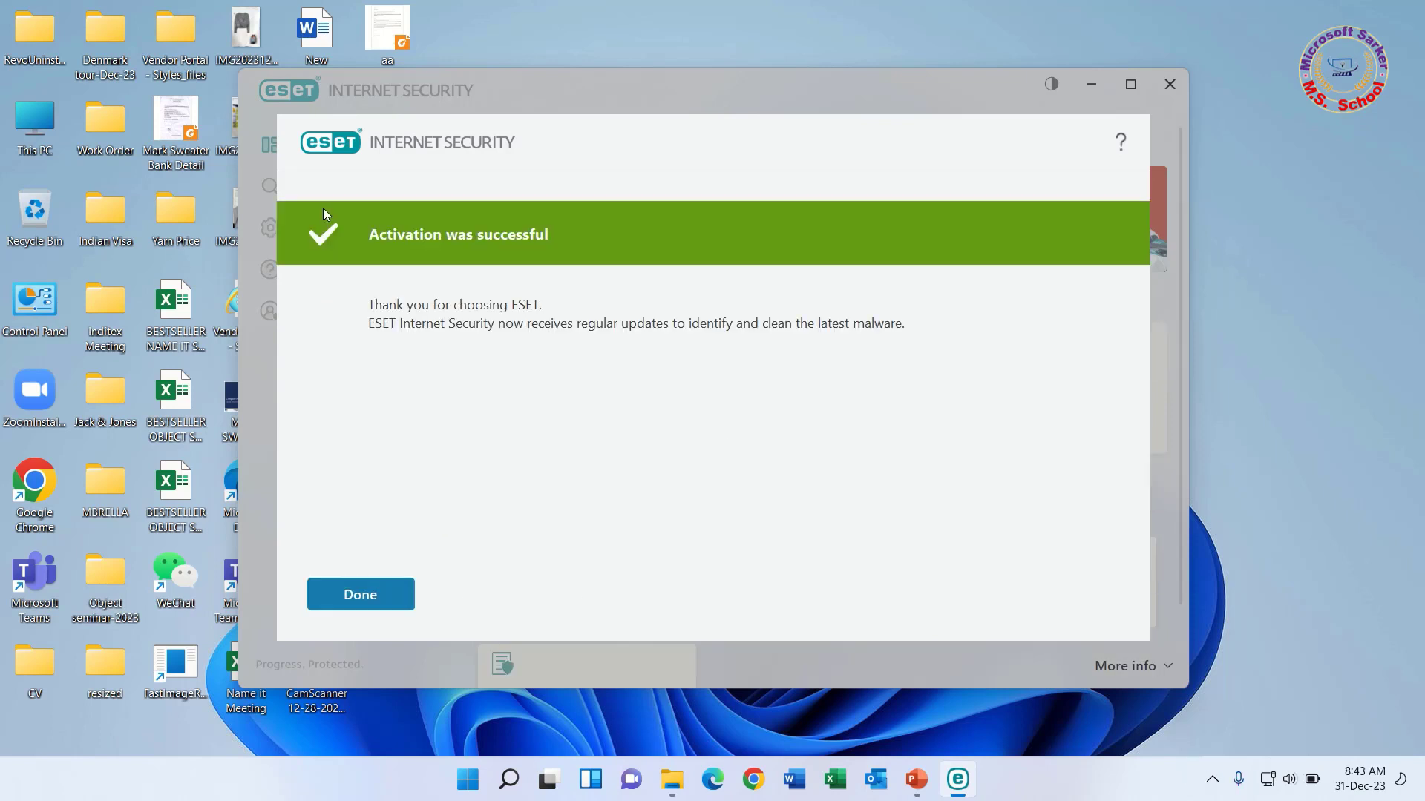
click(389, 603)
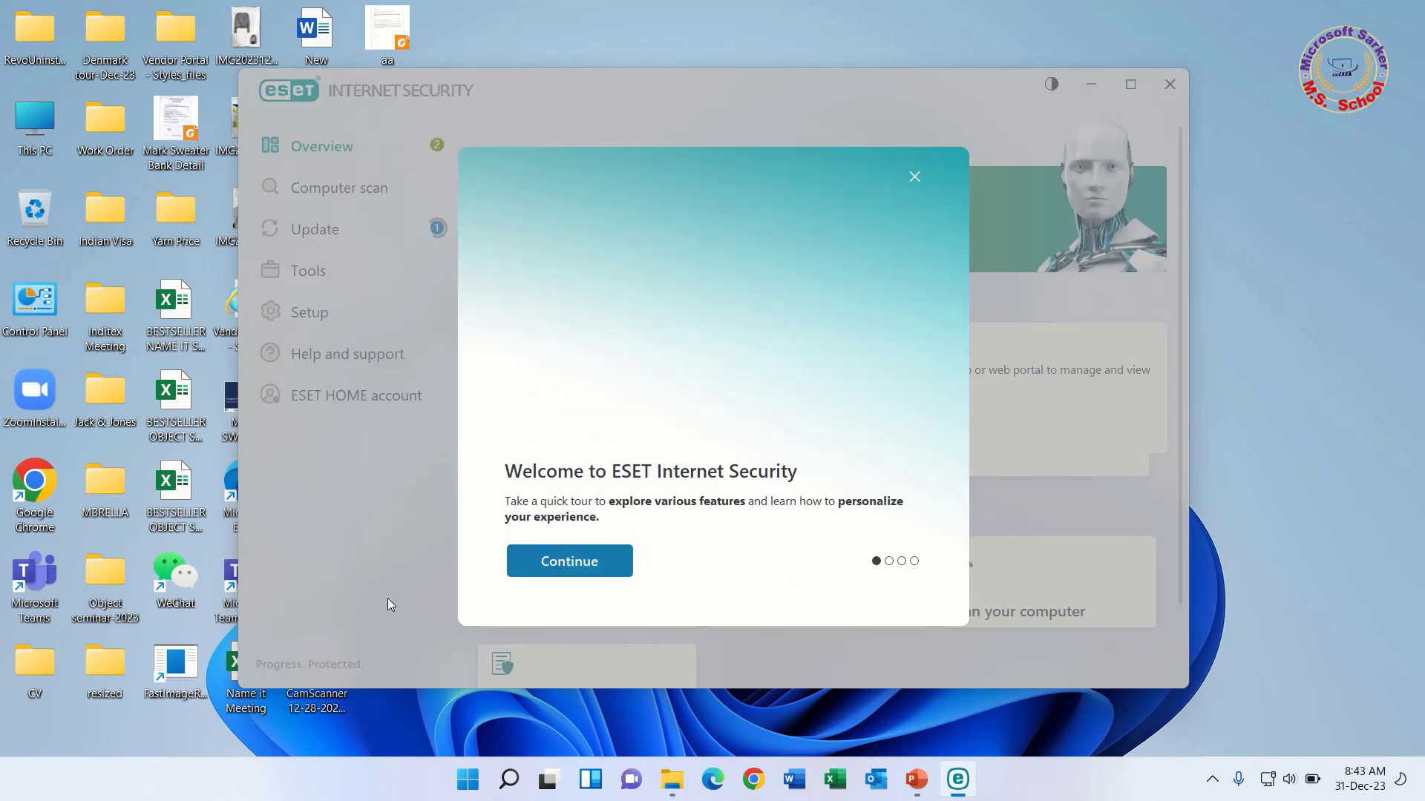
click(550, 562)
click(550, 562)
click(555, 563)
click(557, 562)
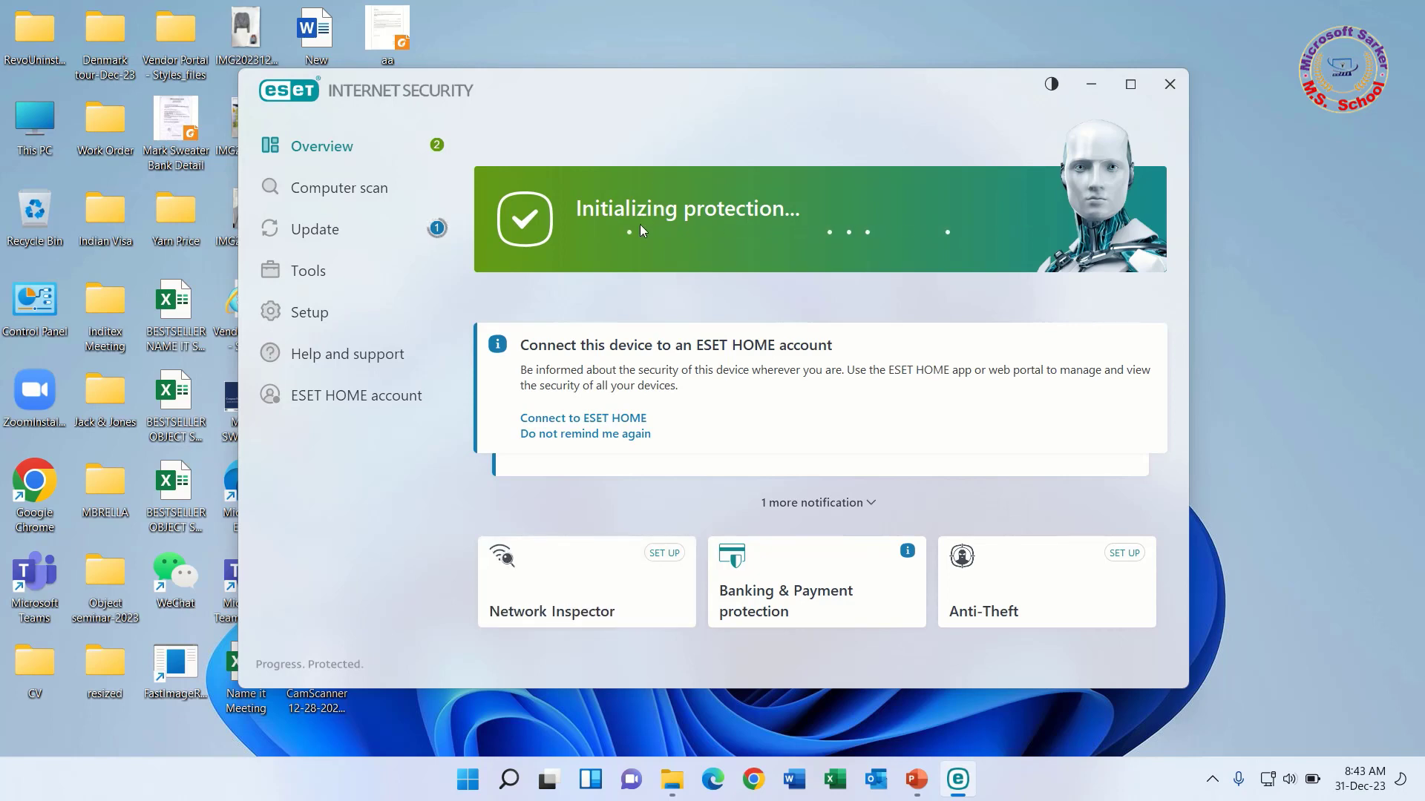
click(354, 239)
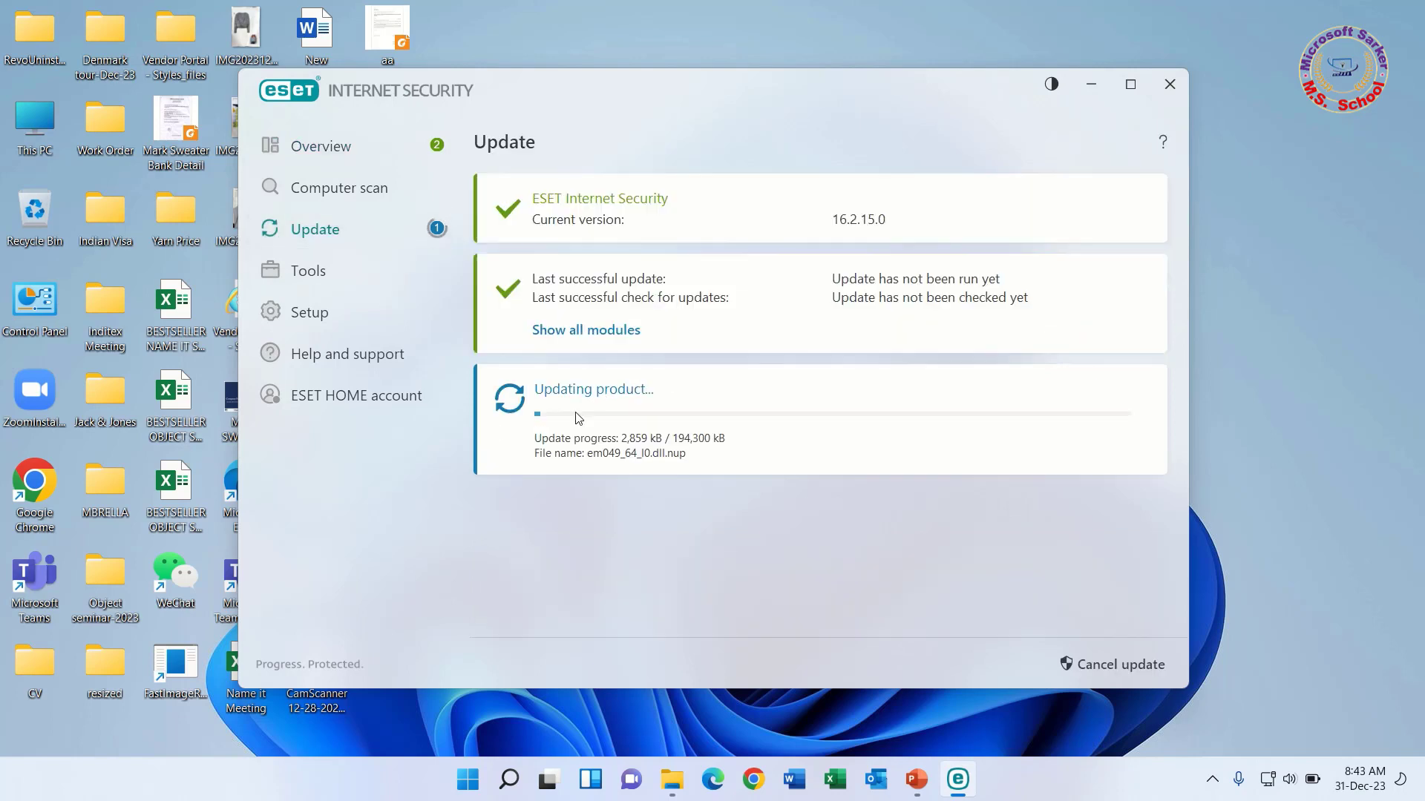